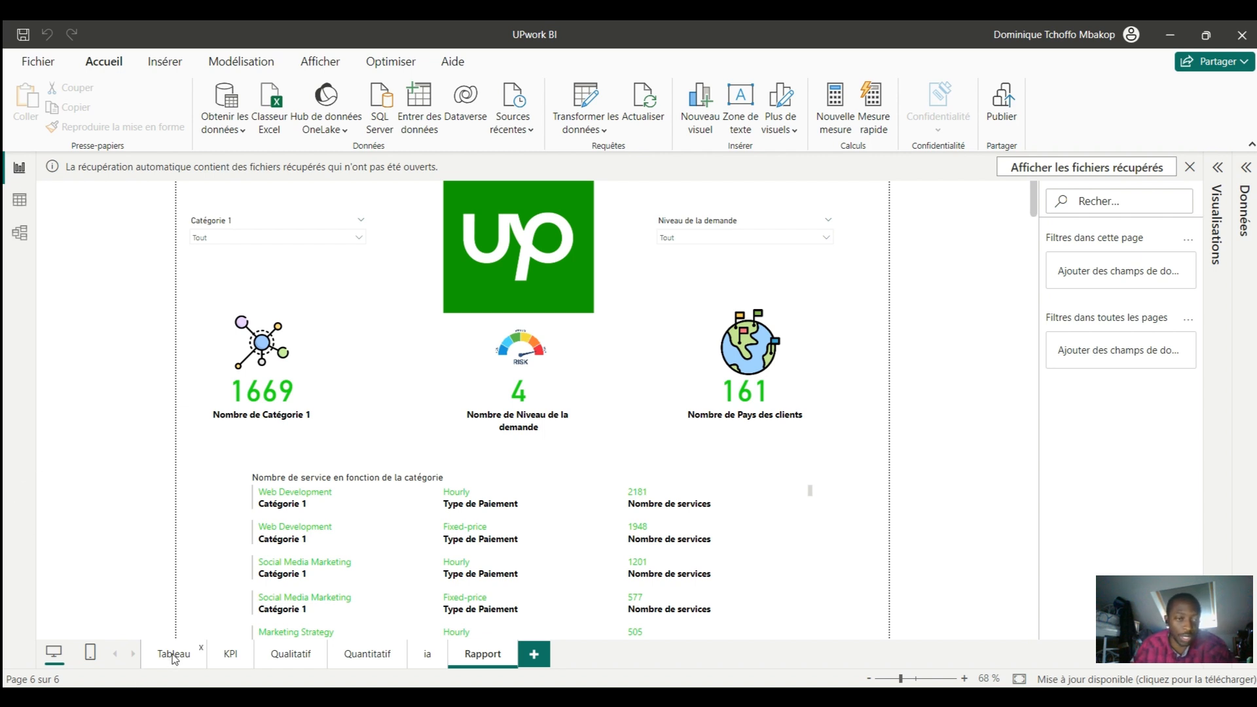
Step: Open the Qualitatif report page, look over its charts and dismiss the recovered-files notification
{"action": "left_click", "coordinate": [292, 656]}
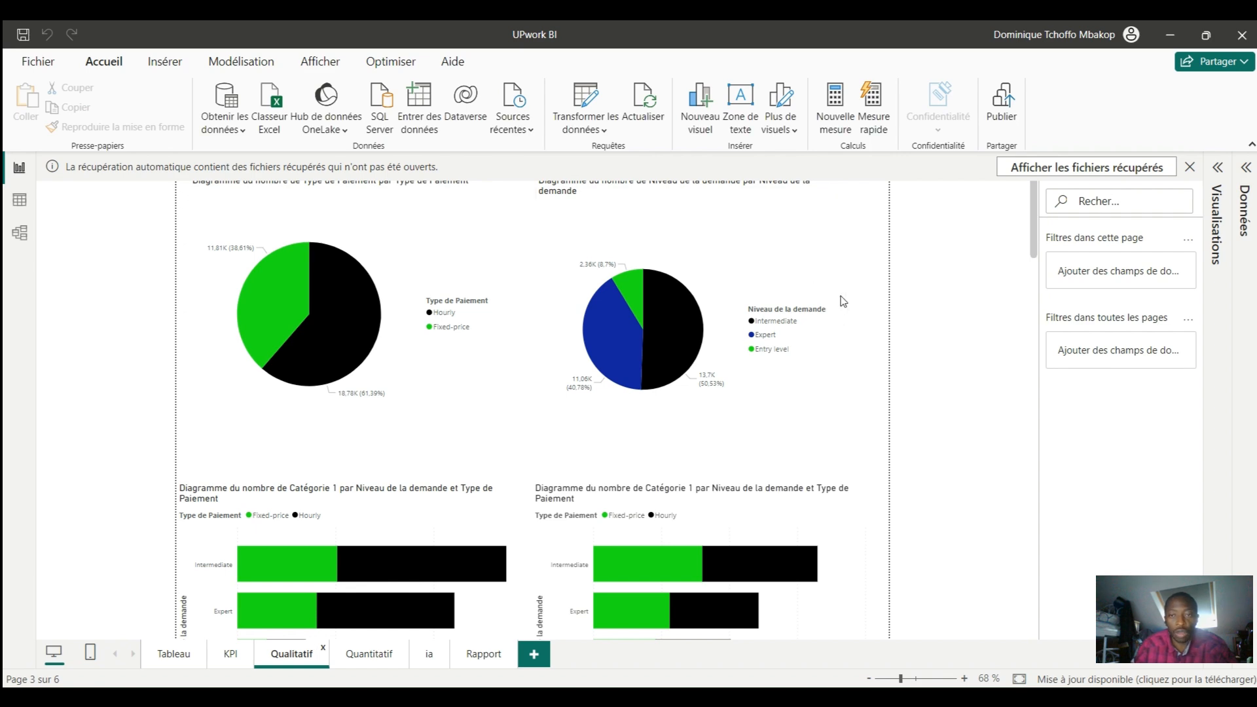
{"action": "scroll", "coordinate": [862, 293], "scroll_direction": "down", "scroll_amount": 10}
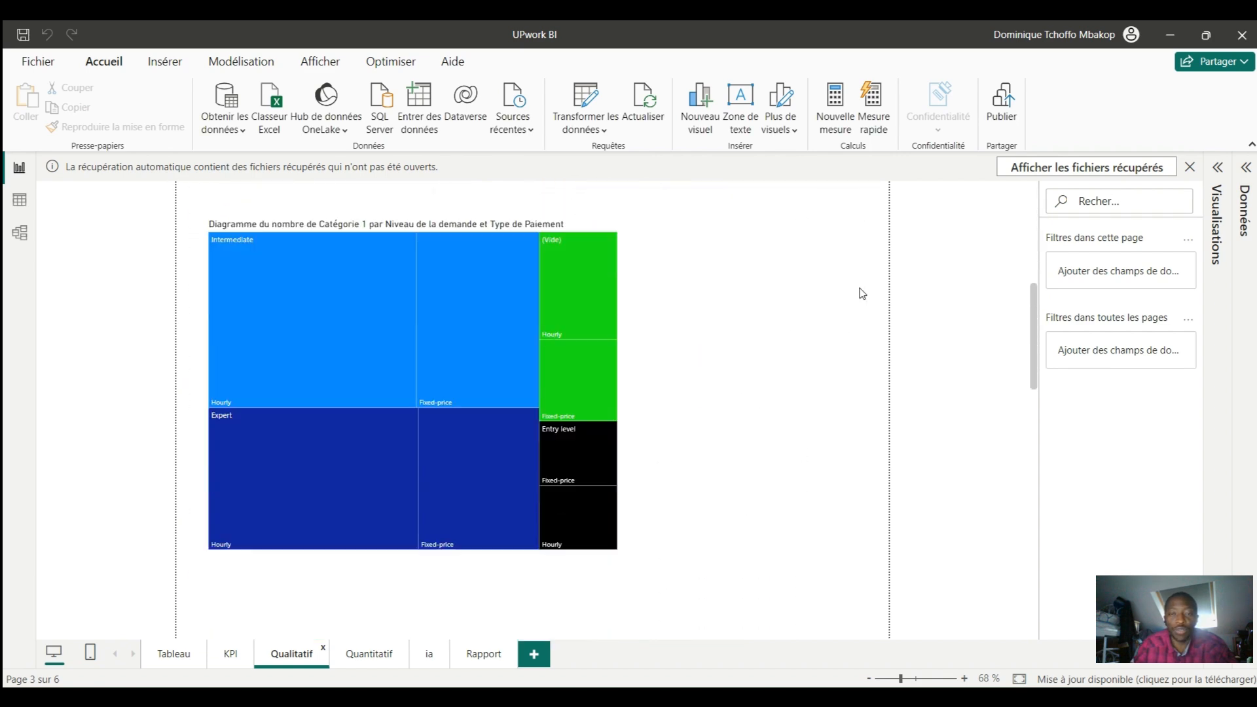
{"action": "scroll", "coordinate": [862, 294], "scroll_direction": "up", "scroll_amount": 4}
{"action": "scroll", "coordinate": [862, 293], "scroll_direction": "up", "scroll_amount": 5}
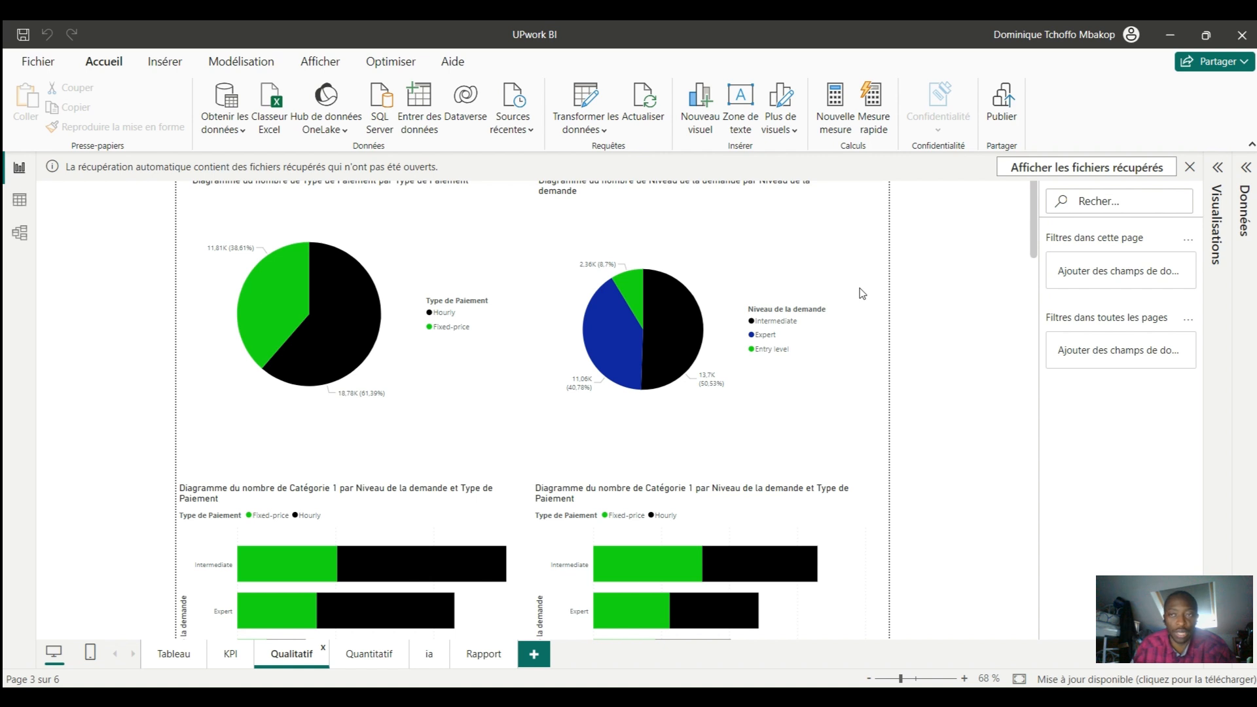
{"action": "left_click", "coordinate": [1190, 167]}
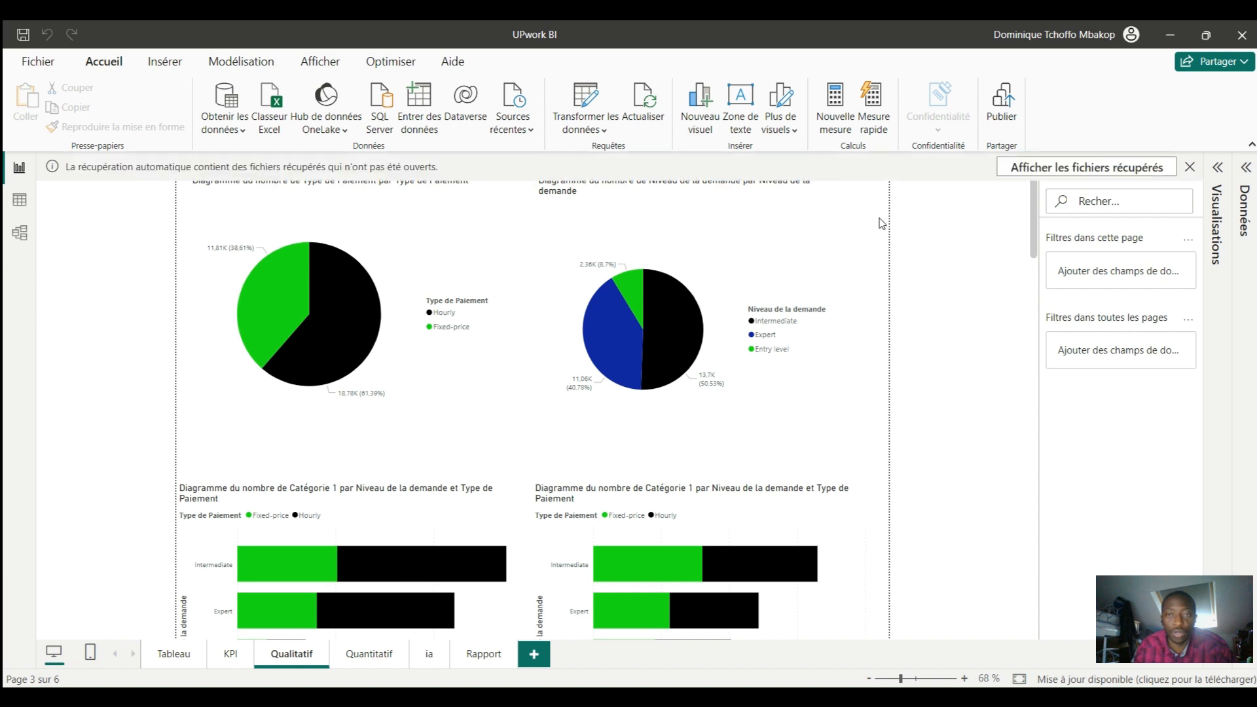
{"action": "left_click", "coordinate": [1194, 168]}
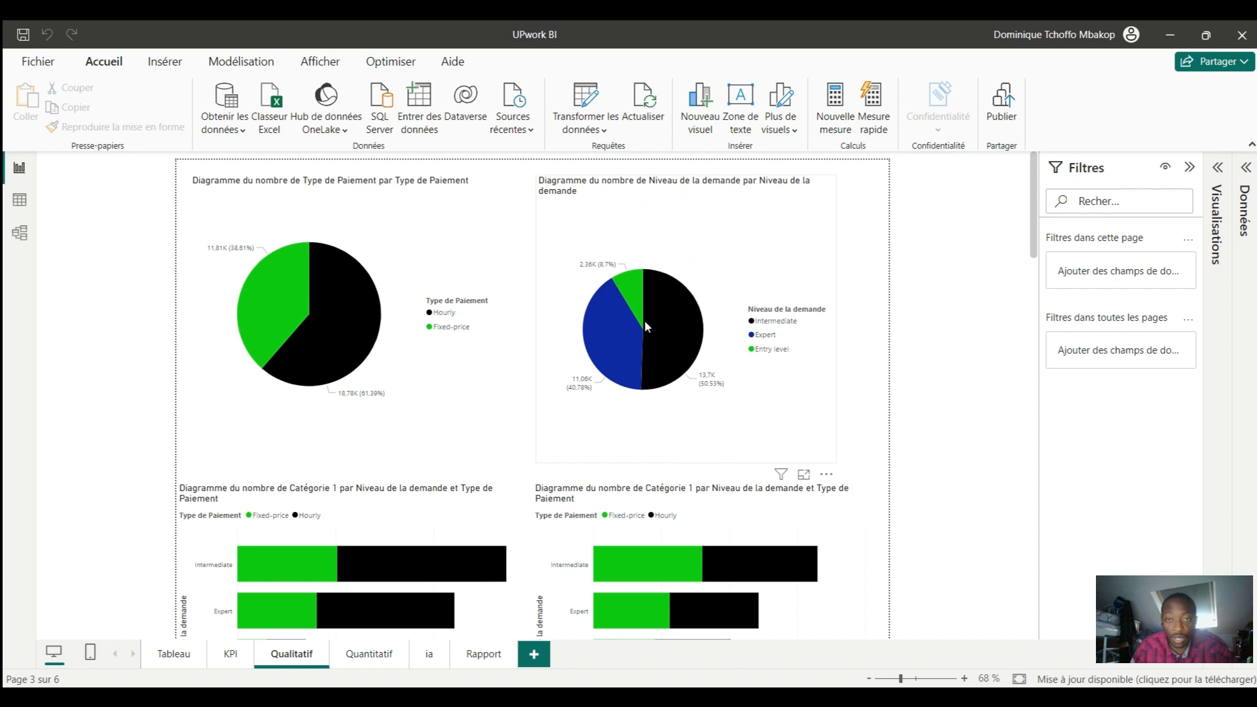
Step: Filter the Web Development bar chart by Niveau de la demande to include every level except (Vide)
{"action": "mouse_move", "coordinate": [652, 316]}
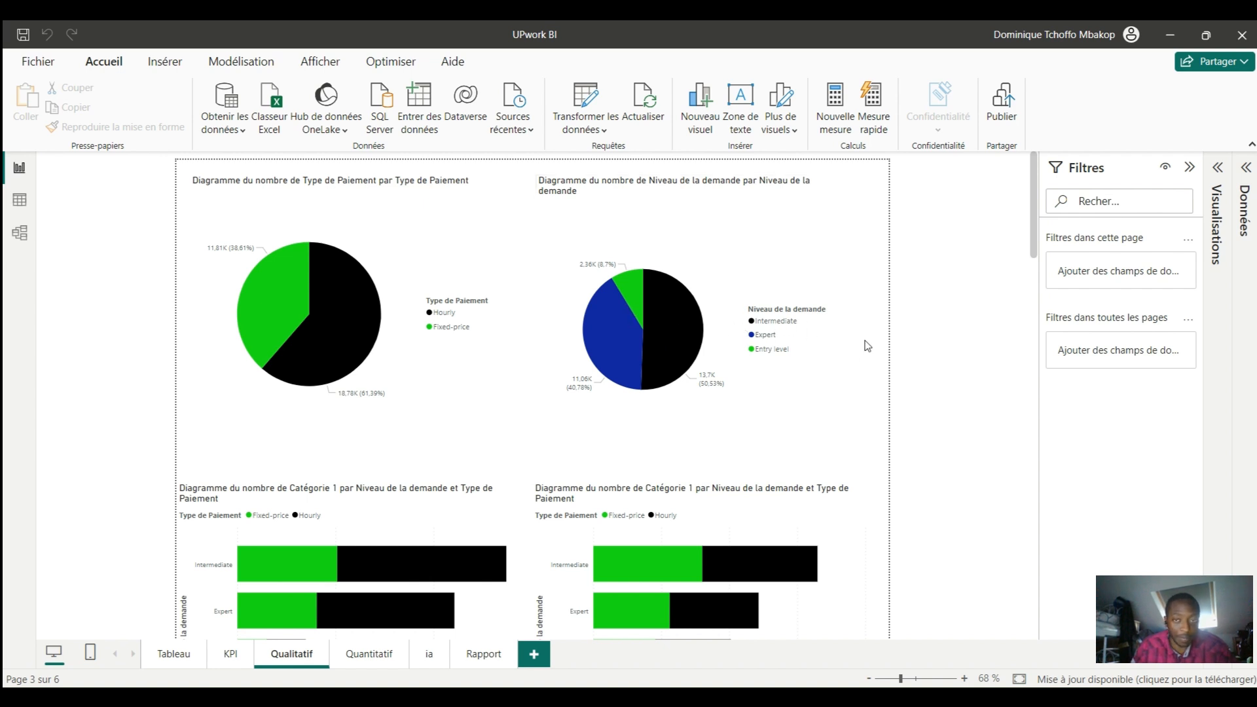
{"action": "scroll", "coordinate": [915, 293], "scroll_direction": "down", "scroll_amount": 3}
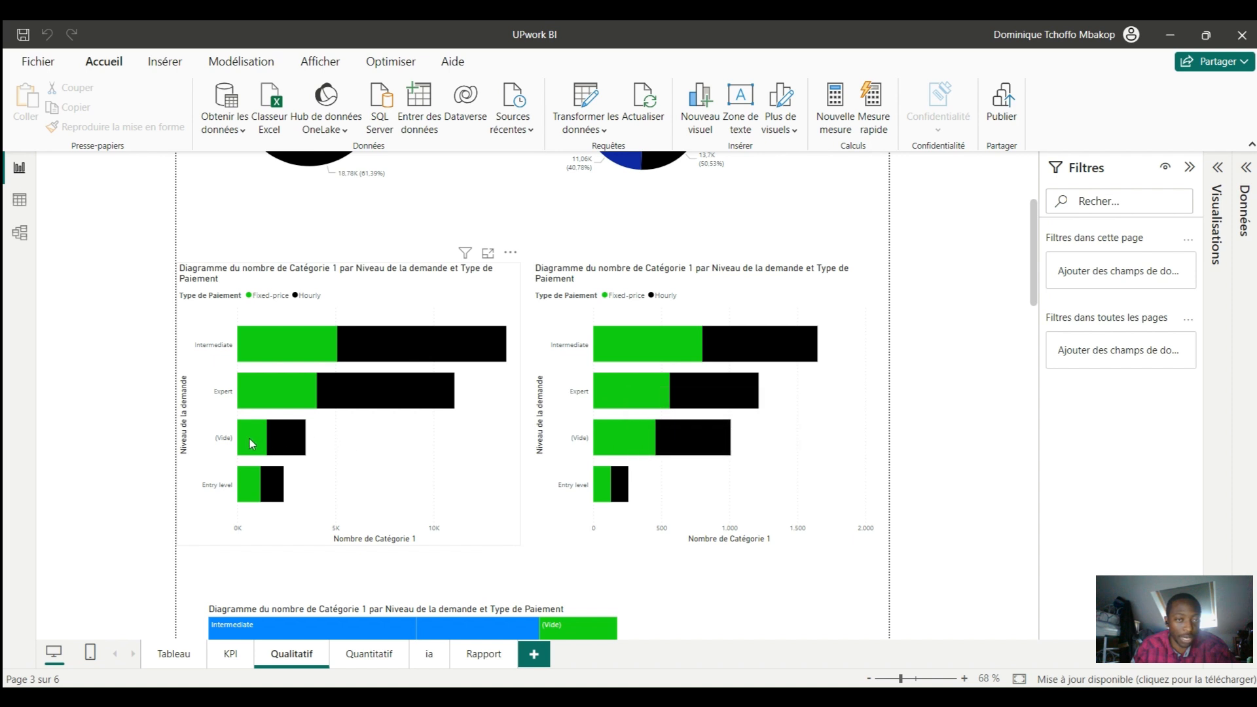
{"action": "mouse_move", "coordinate": [252, 444]}
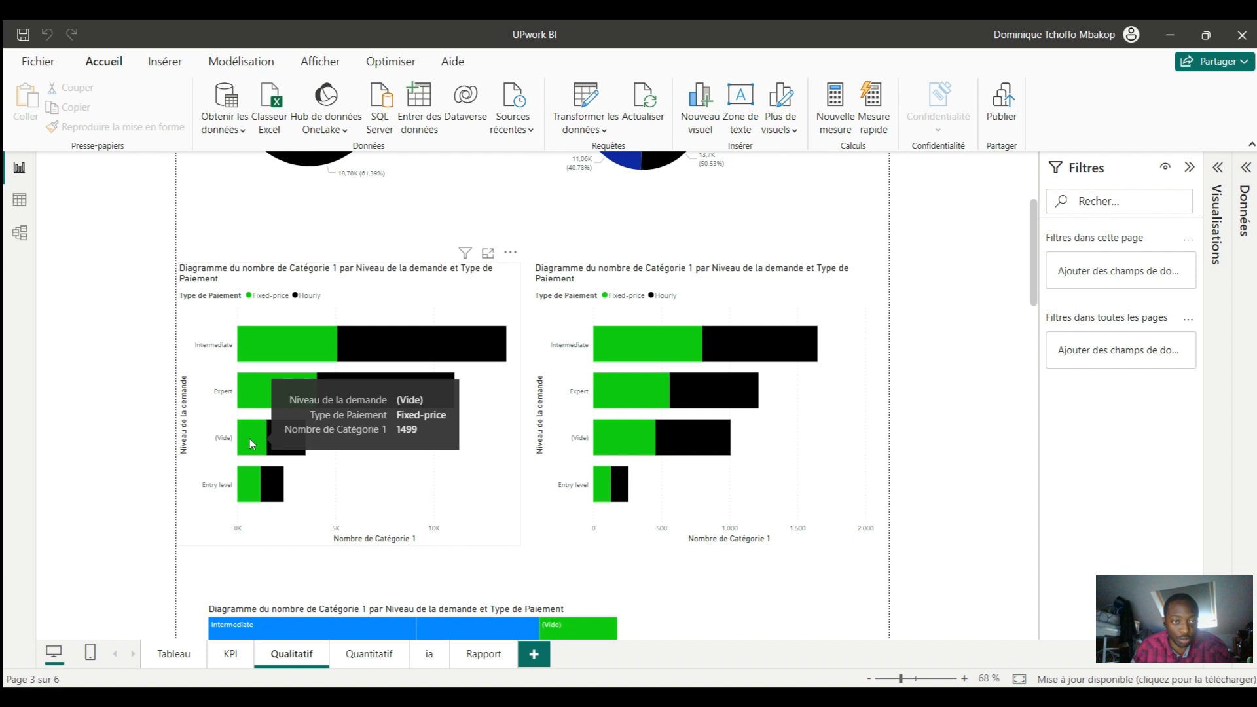
{"action": "left_click", "coordinate": [809, 303]}
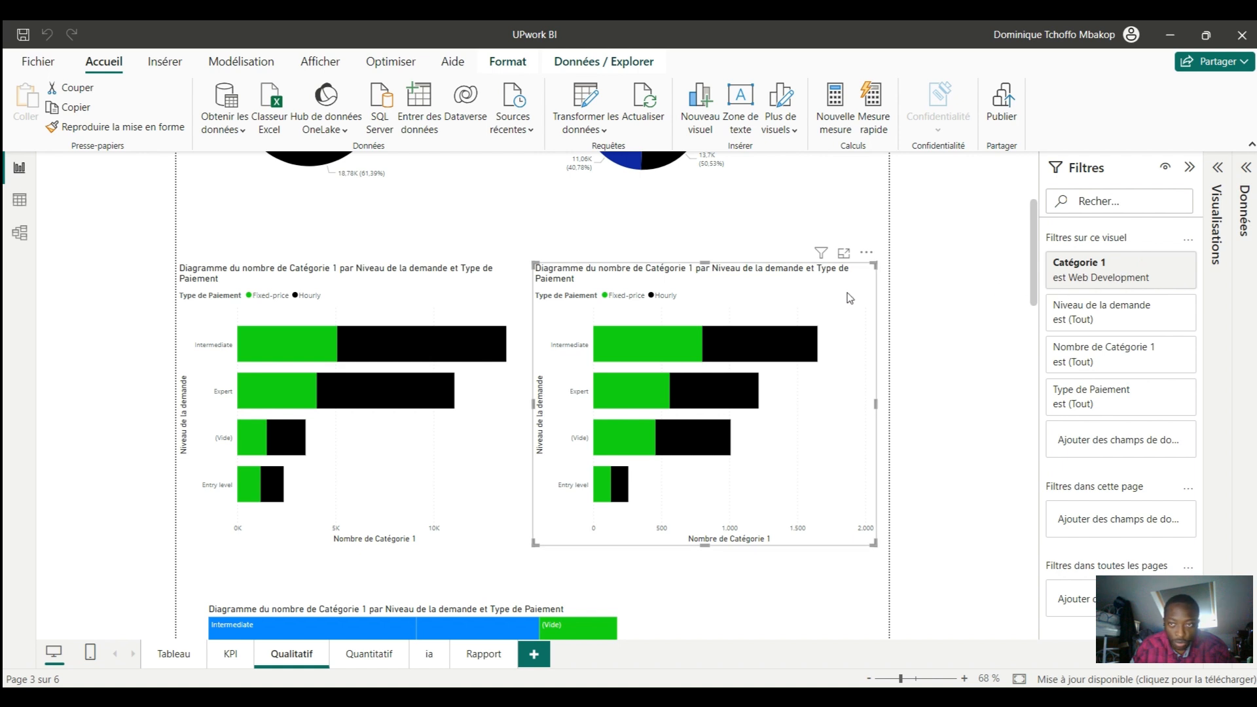
{"action": "left_click", "coordinate": [1126, 318]}
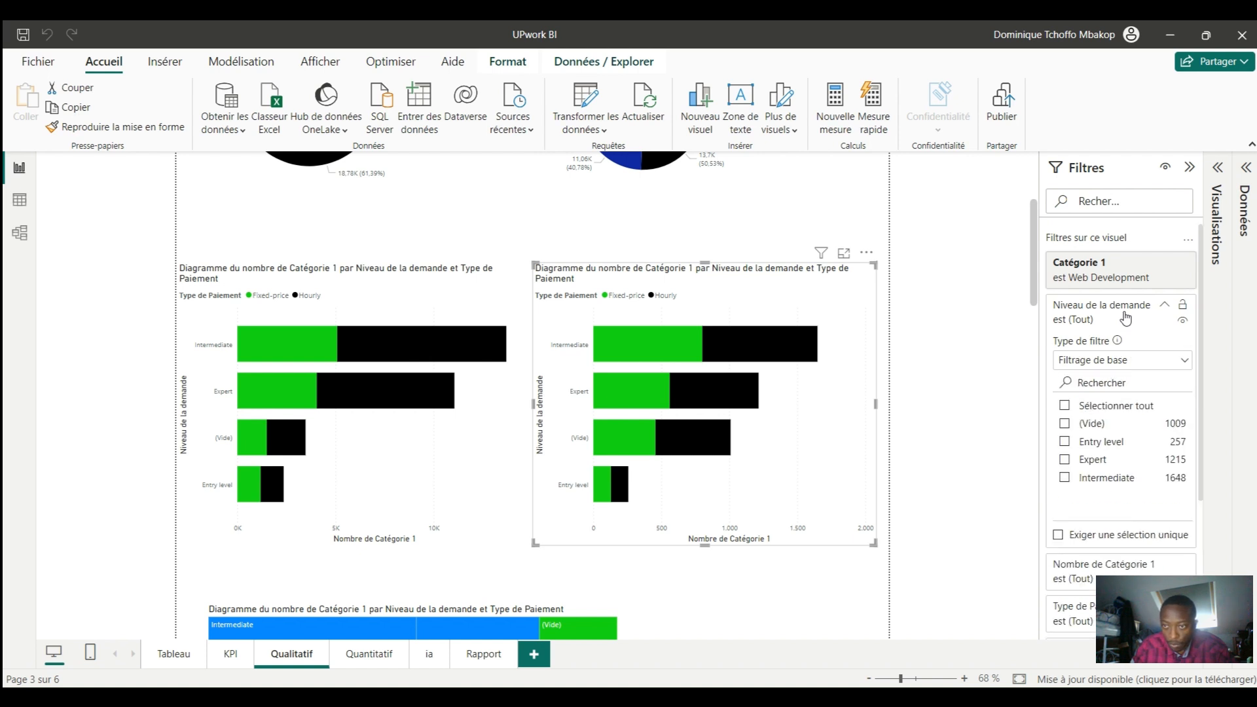
{"action": "left_click", "coordinate": [1065, 406]}
{"action": "left_click", "coordinate": [1064, 424]}
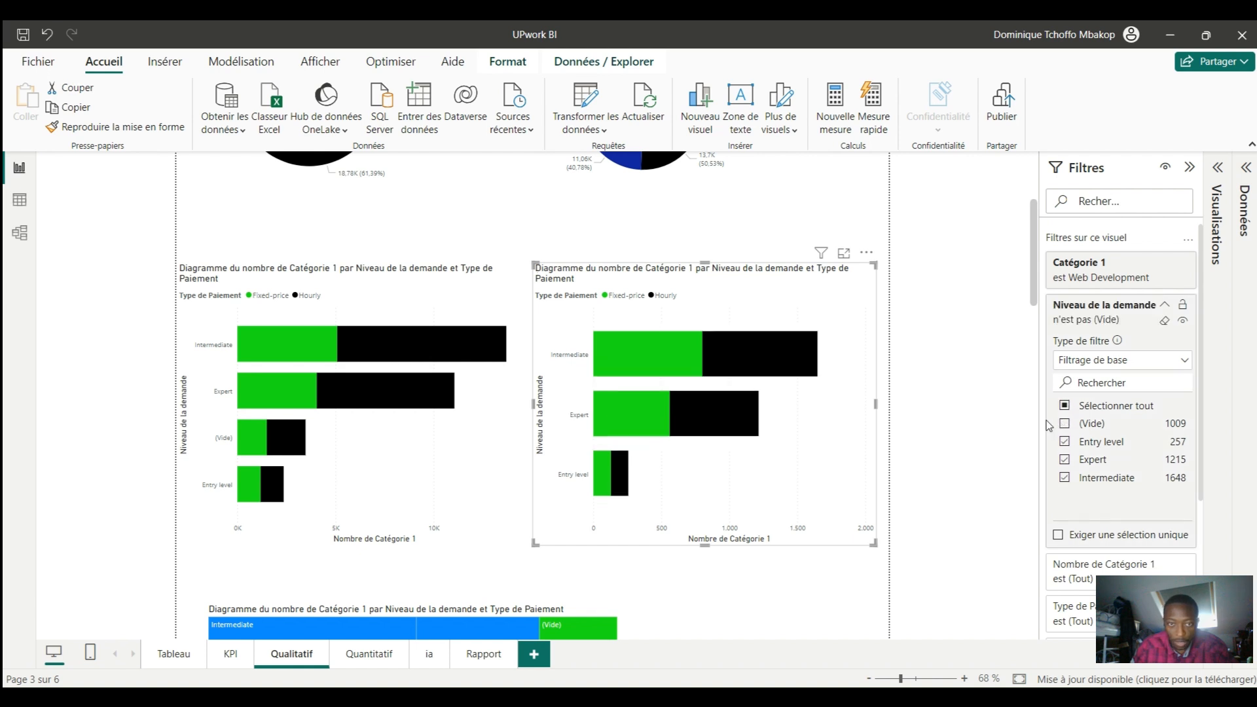
Step: Exclude (Vide) from the left bar chart of Catégorie 1 by filtering Niveau de la demande, keeping Entry level, Expert and Intermediate
{"action": "left_click", "coordinate": [418, 449]}
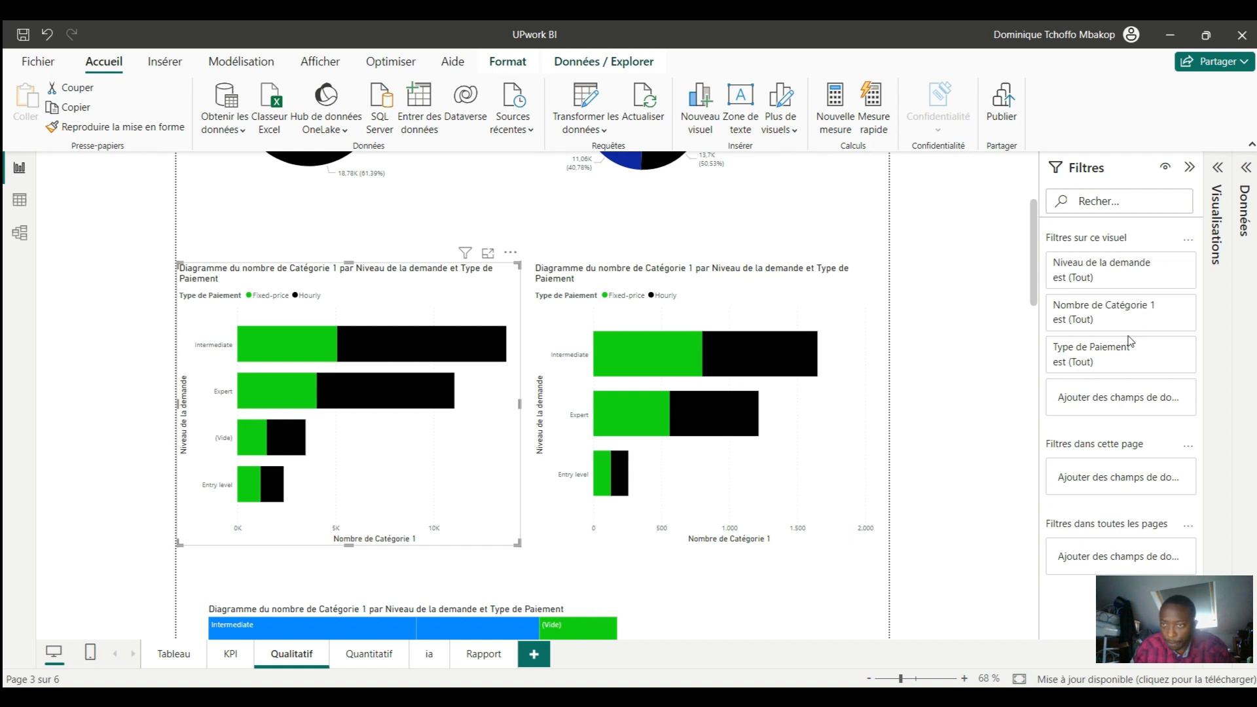
{"action": "left_click", "coordinate": [1165, 308]}
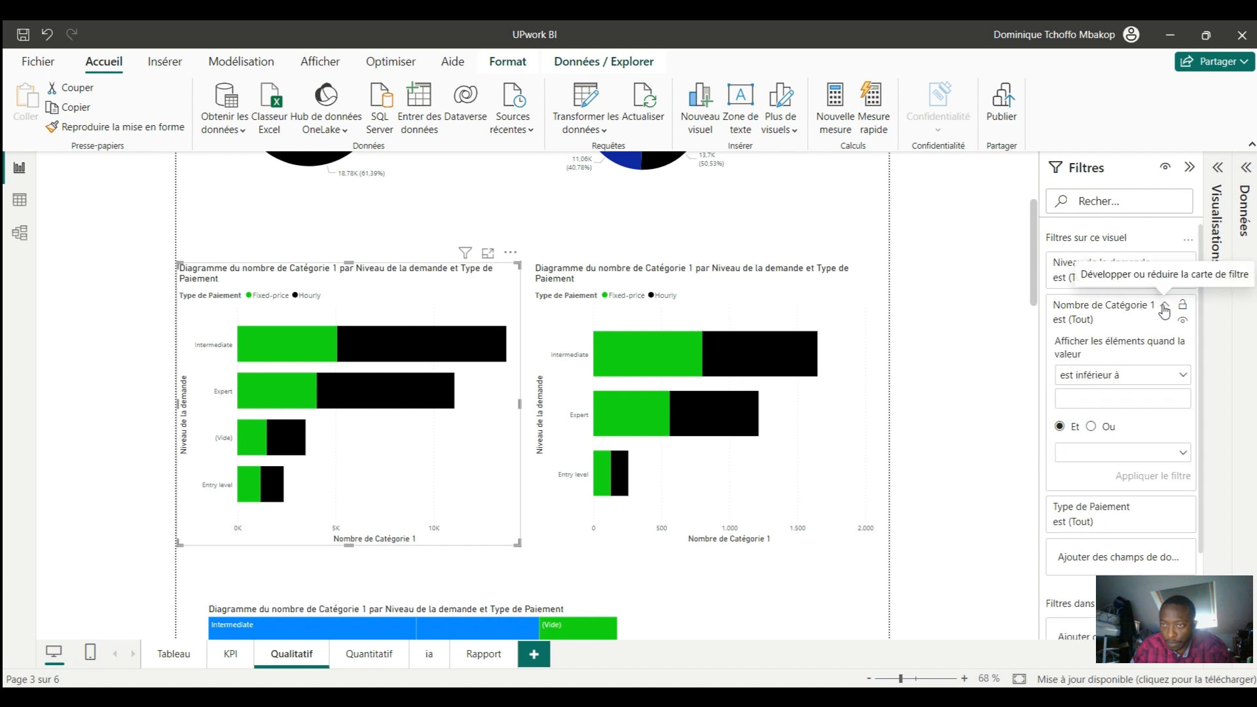
{"action": "left_click", "coordinate": [1165, 308]}
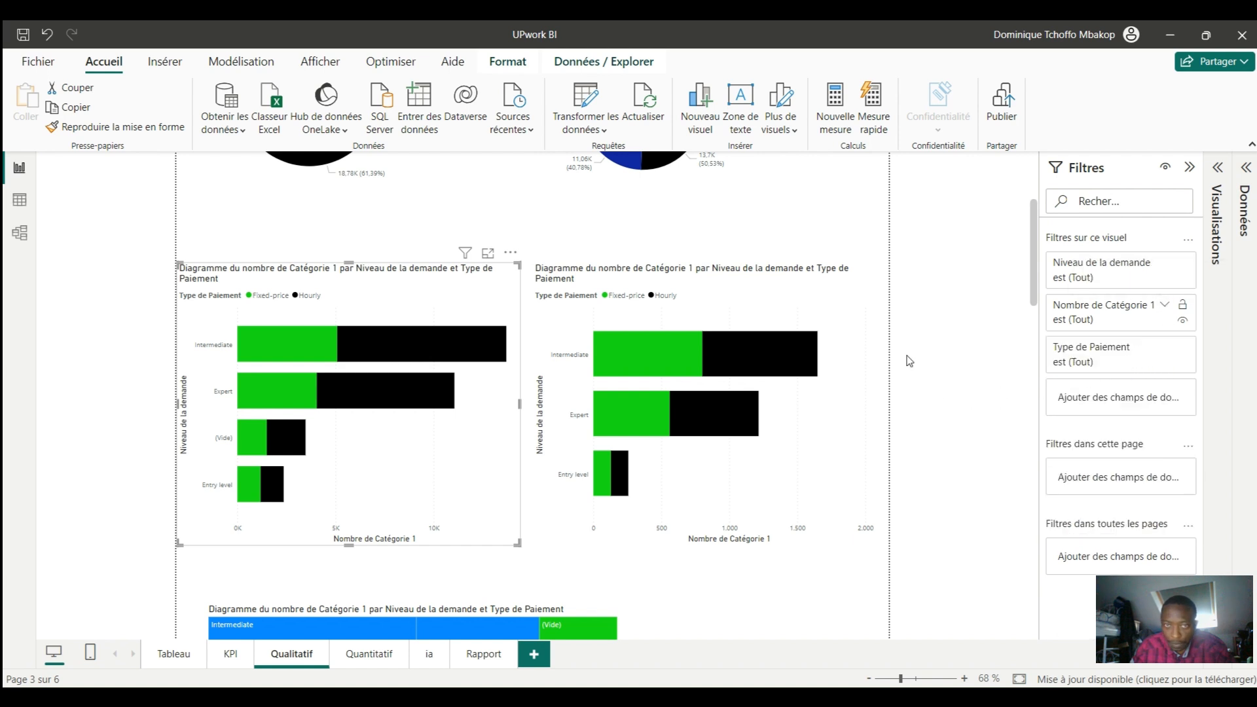
{"action": "left_click", "coordinate": [1132, 283]}
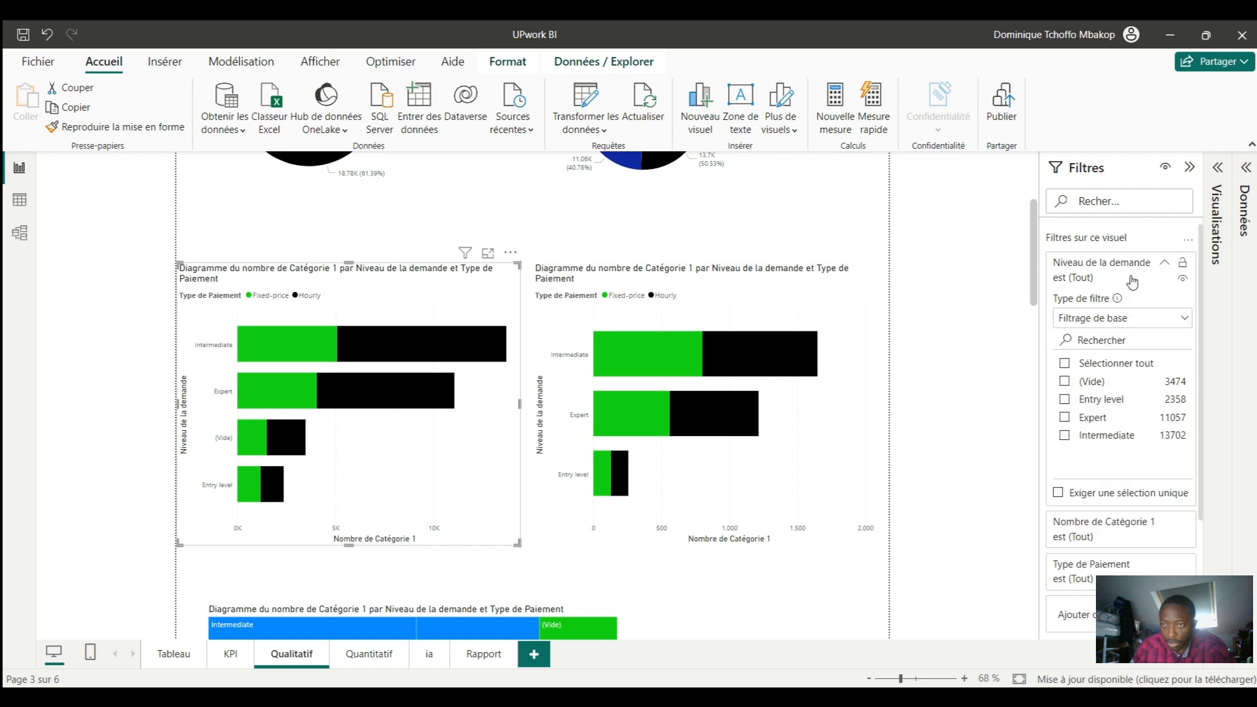
{"action": "left_click", "coordinate": [1065, 383]}
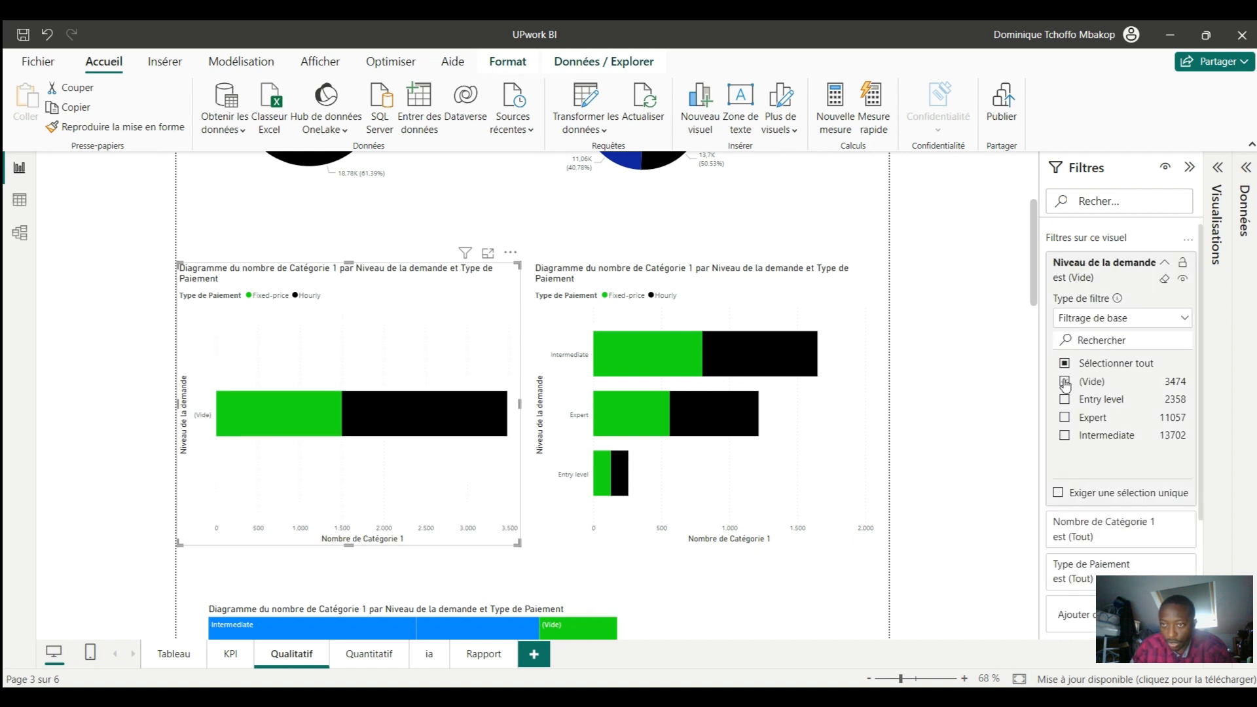
{"action": "left_click", "coordinate": [1065, 383]}
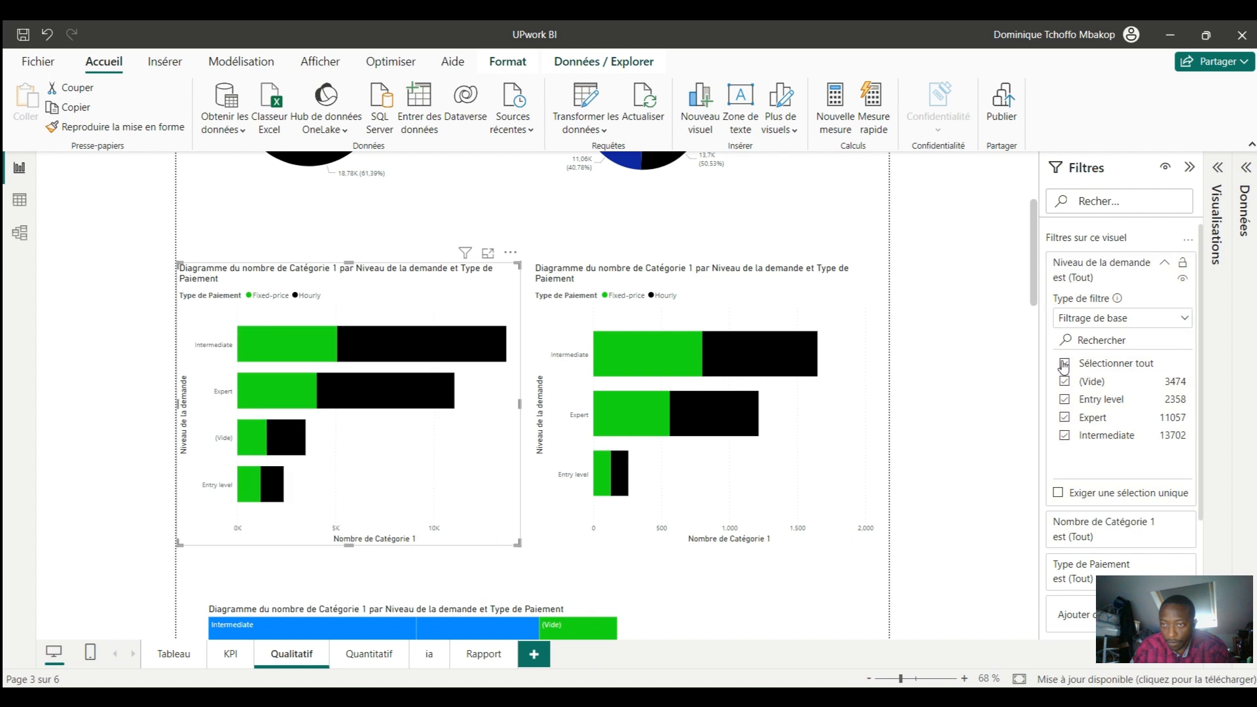
{"action": "left_click", "coordinate": [1065, 382]}
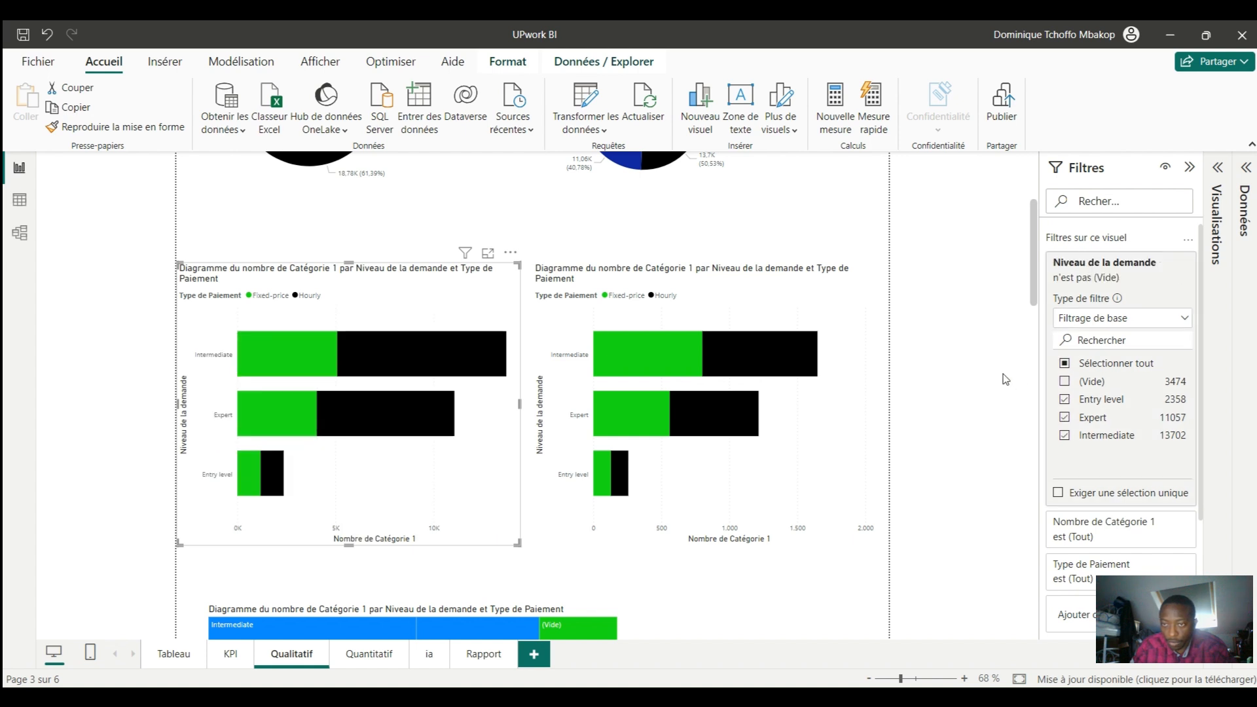
{"action": "left_click", "coordinate": [969, 354]}
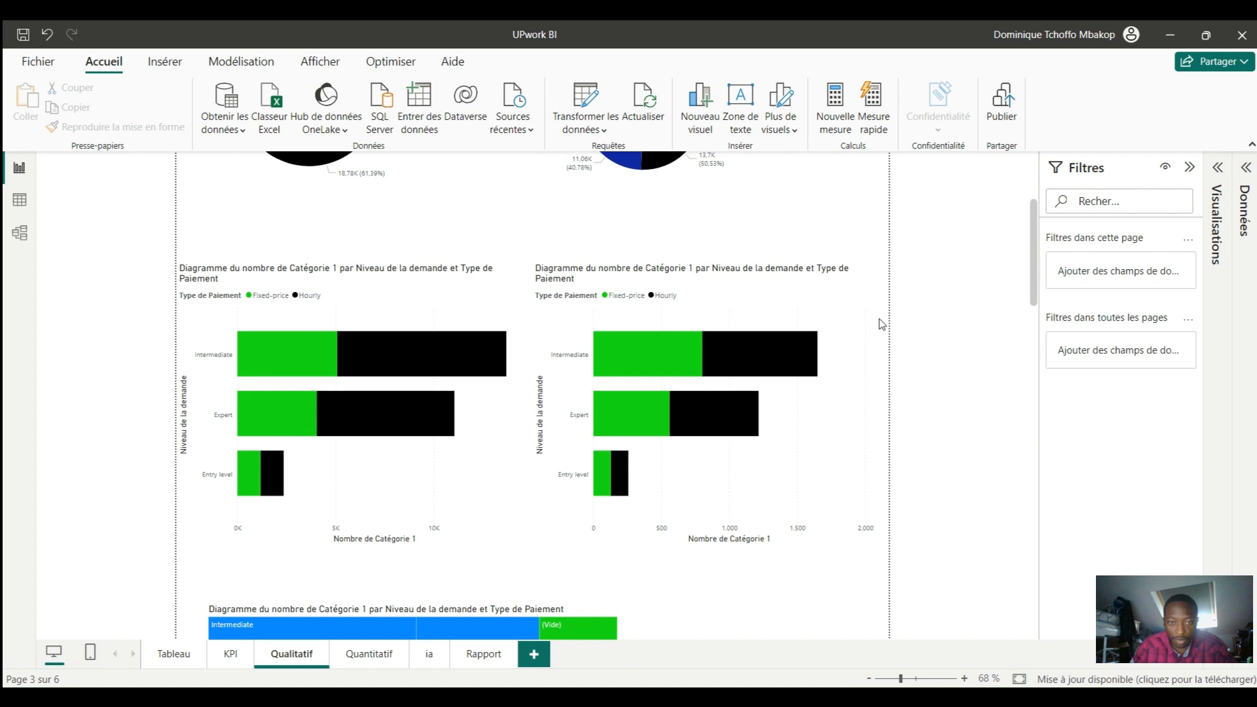
Step: Filter the treemap's Niveau de la demande to all levels except (Vide) and clear its cross-highlighting
{"action": "scroll", "coordinate": [882, 323], "scroll_direction": "down", "scroll_amount": 6}
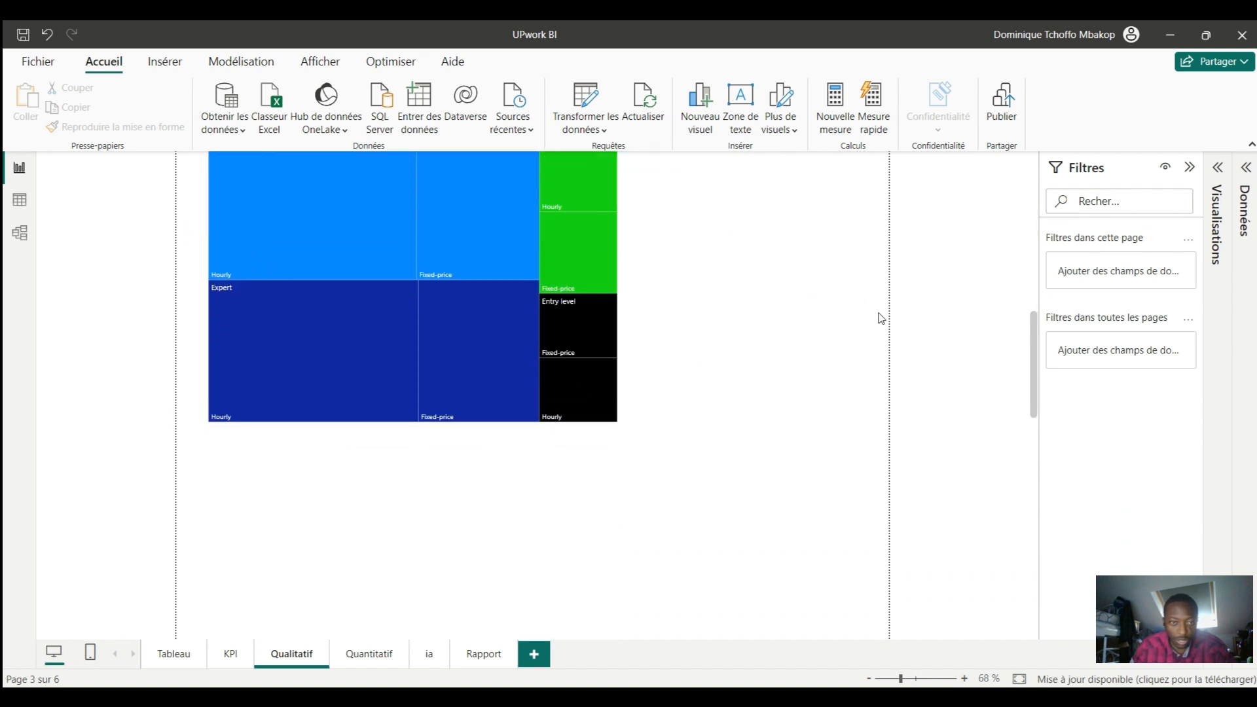
{"action": "scroll", "coordinate": [881, 319], "scroll_direction": "up", "scroll_amount": 4}
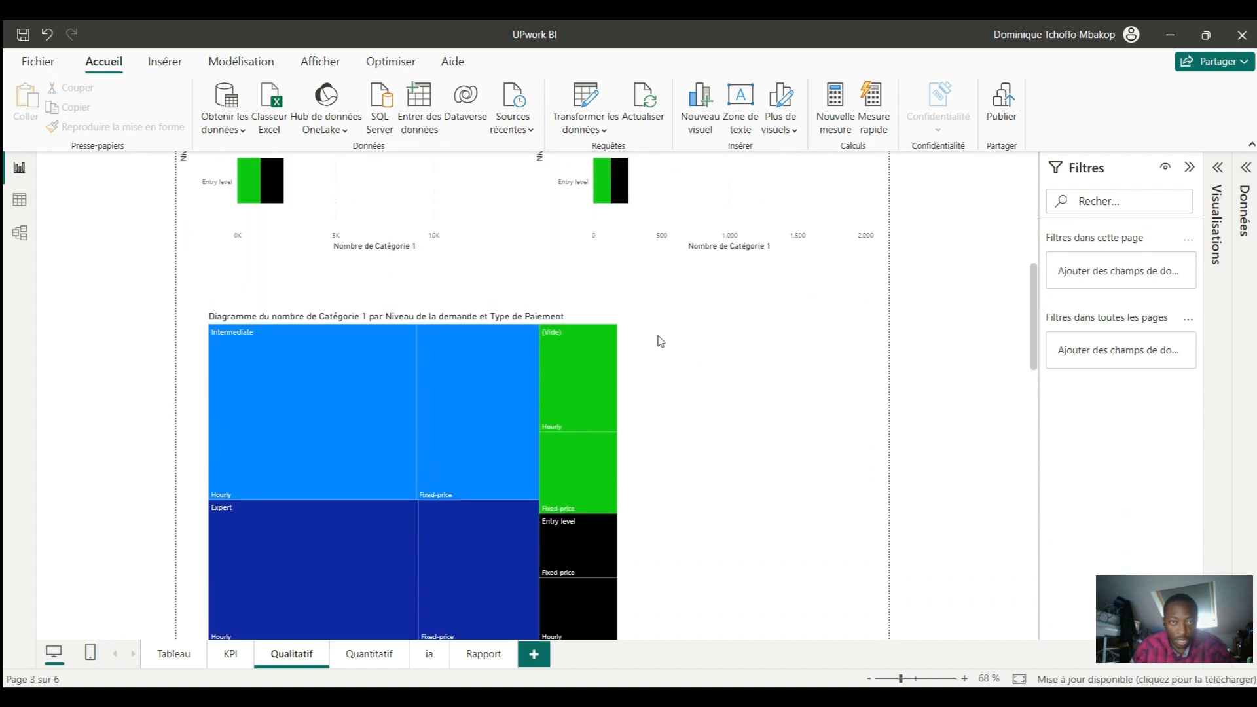
{"action": "left_click", "coordinate": [601, 380]}
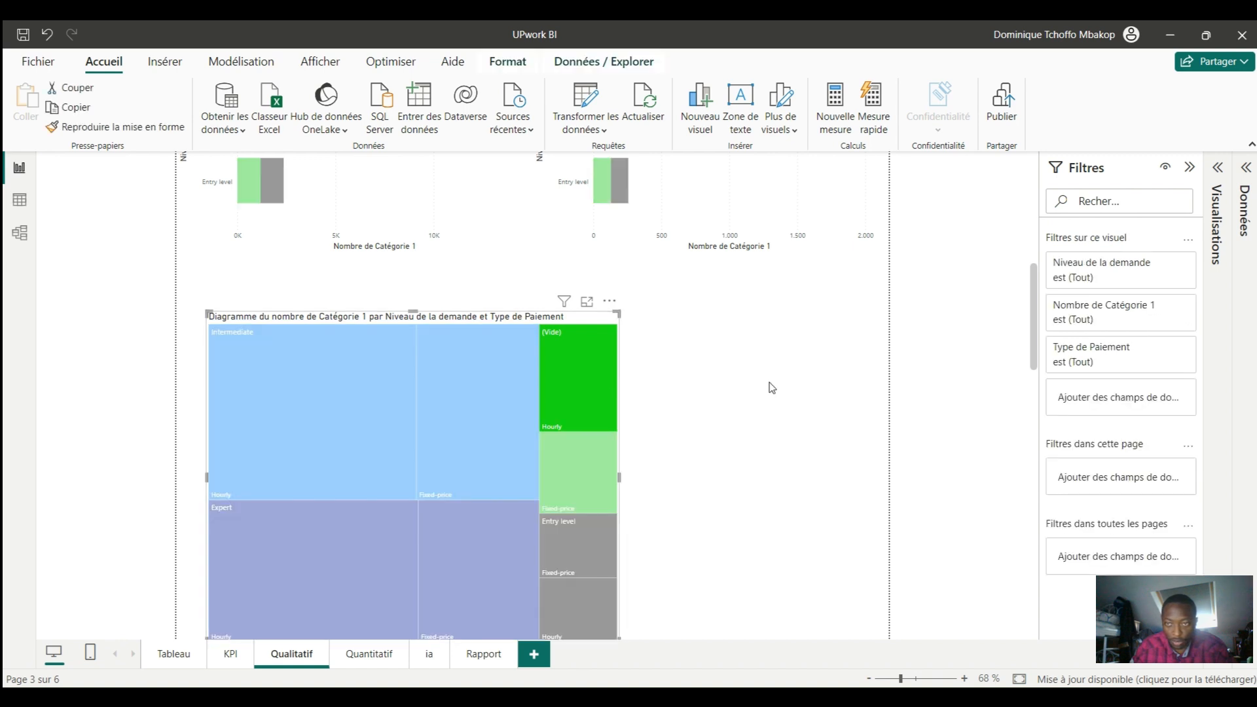
{"action": "left_click", "coordinate": [1167, 273]}
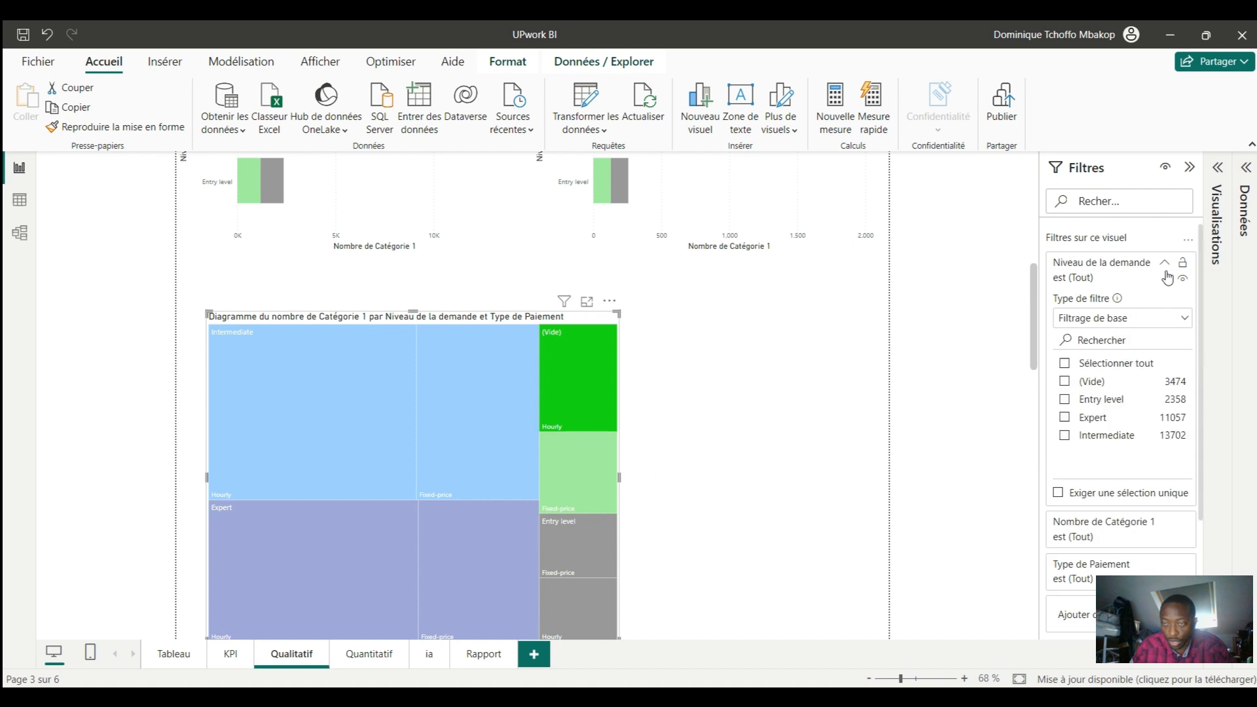
{"action": "left_click", "coordinate": [1064, 363]}
{"action": "left_click", "coordinate": [1067, 382]}
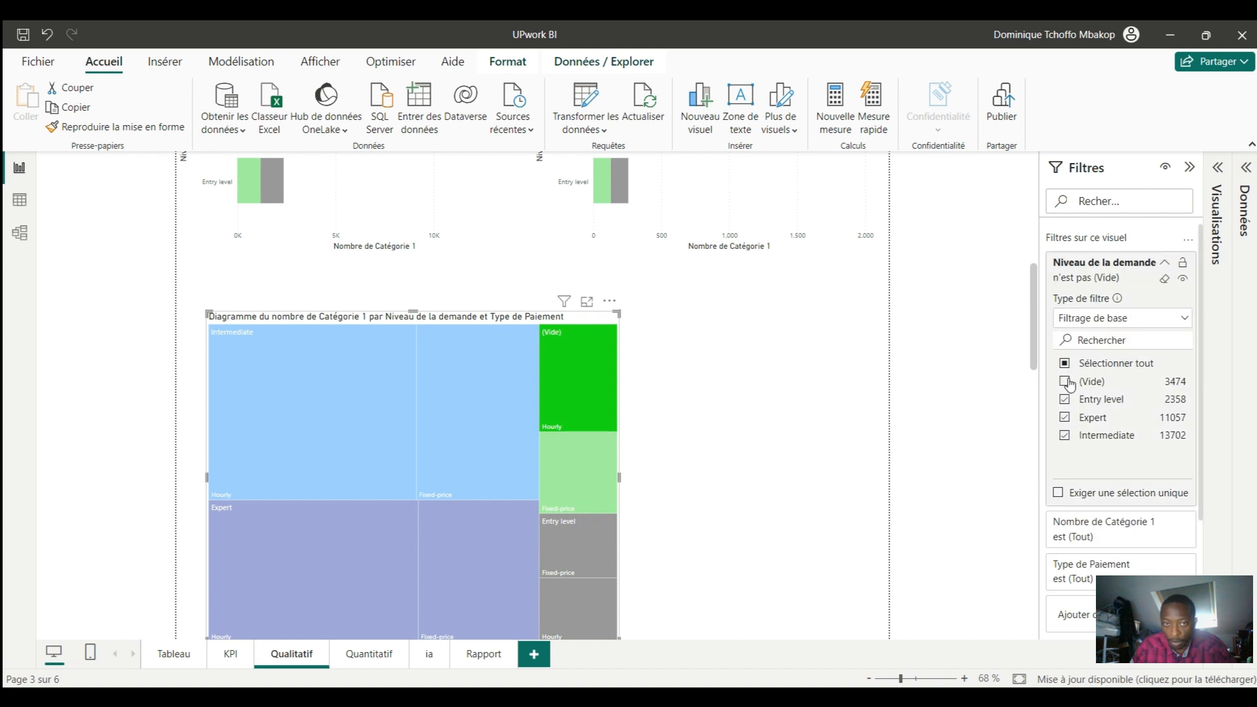
{"action": "left_click", "coordinate": [844, 391]}
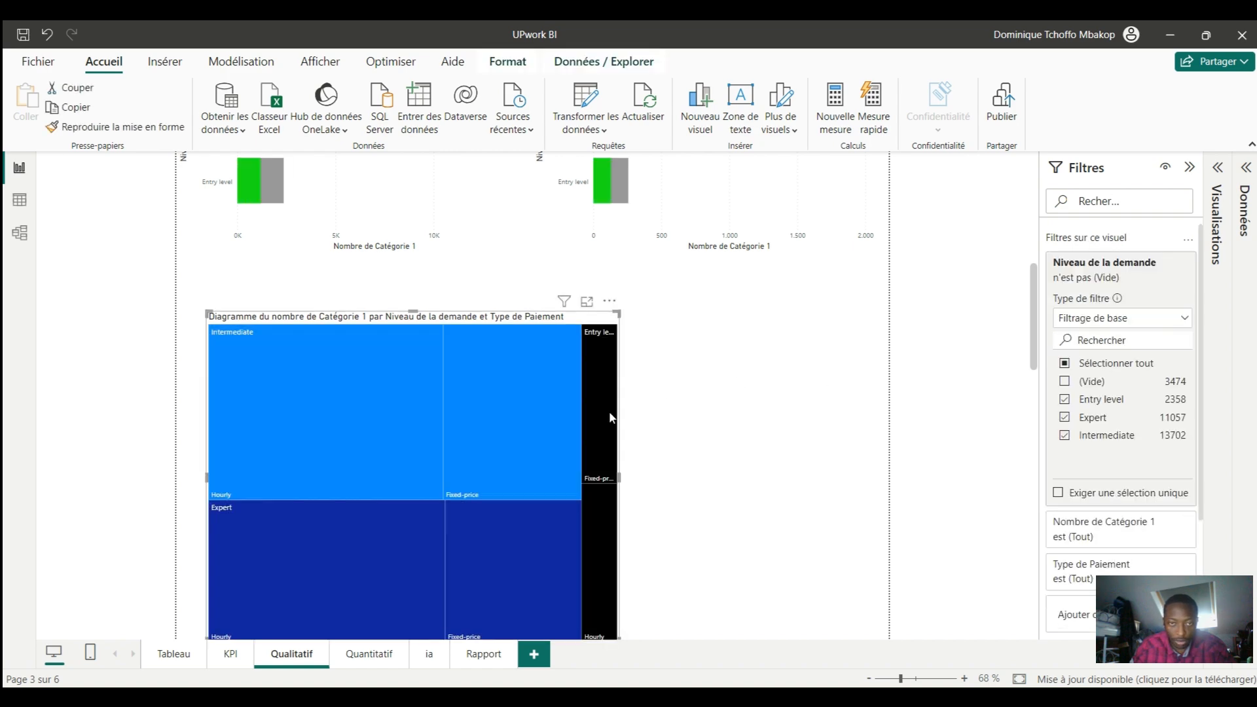
Step: Examine the pie charts, filtered bar charts and treemap to compare payment types and demand levels
{"action": "scroll", "coordinate": [773, 399], "scroll_direction": "up", "scroll_amount": 5}
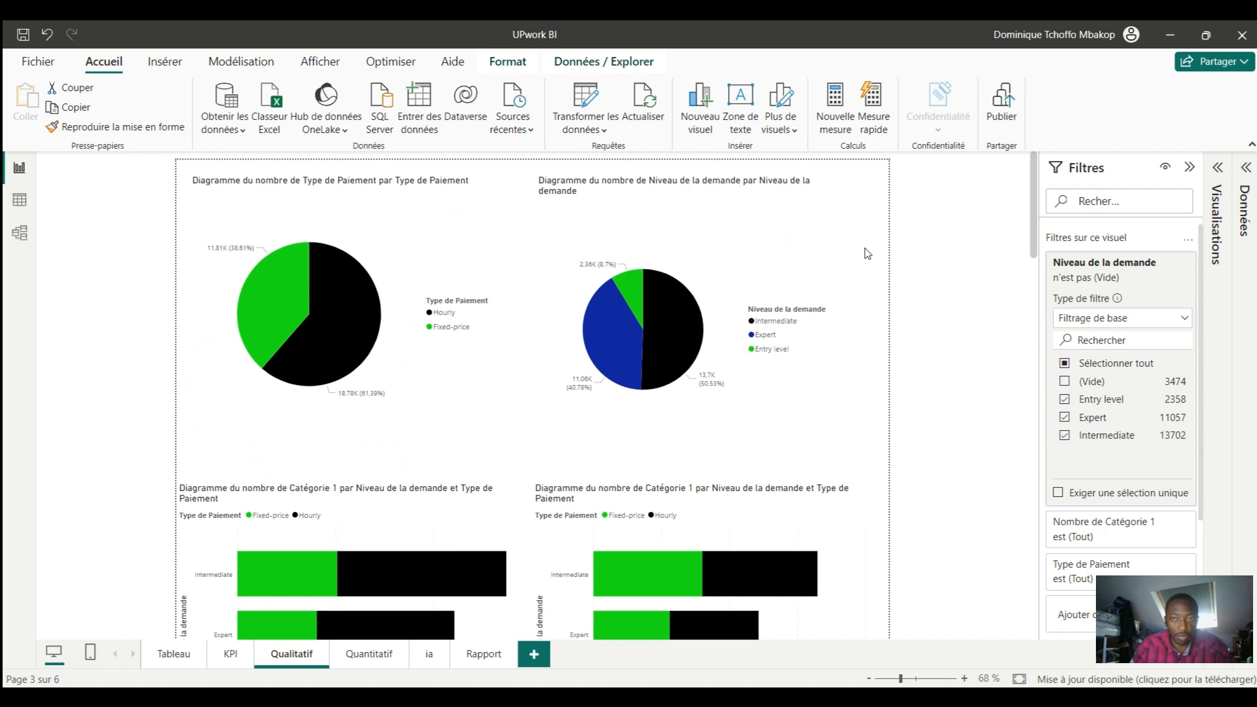
{"action": "scroll", "coordinate": [729, 348], "scroll_direction": "down", "scroll_amount": 3}
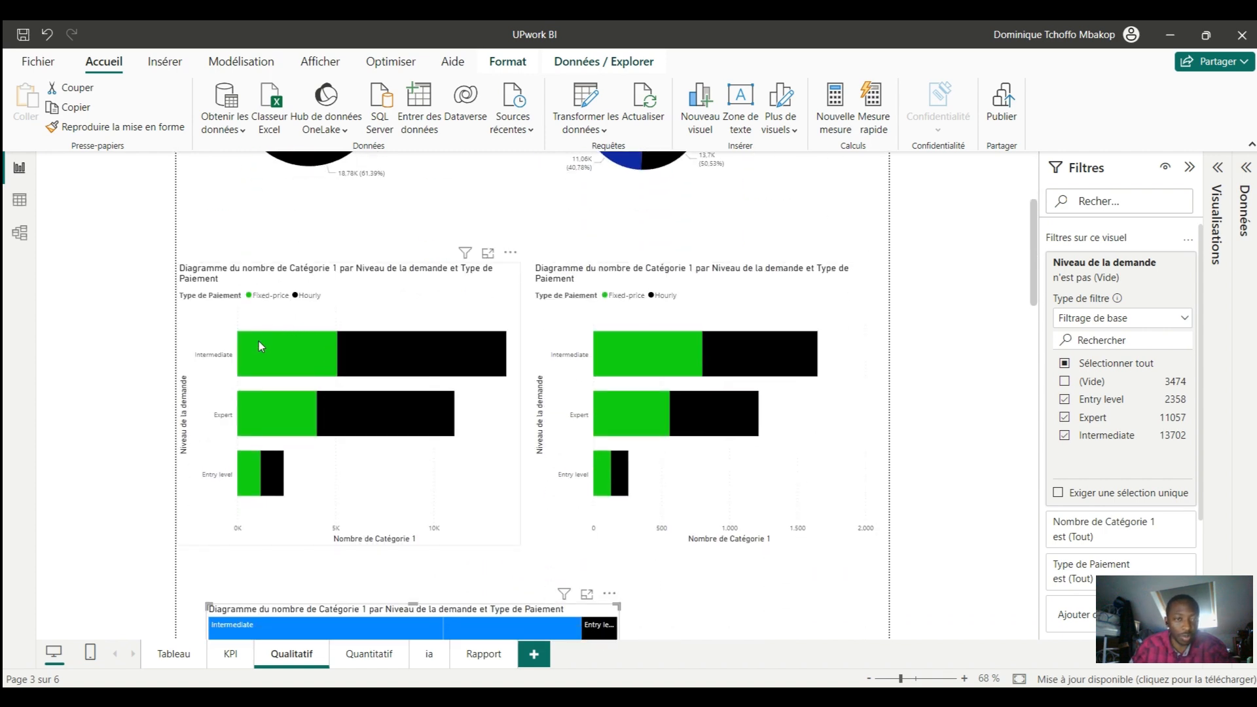
{"action": "mouse_move", "coordinate": [420, 428]}
{"action": "scroll", "coordinate": [292, 361], "scroll_direction": "up", "scroll_amount": 3}
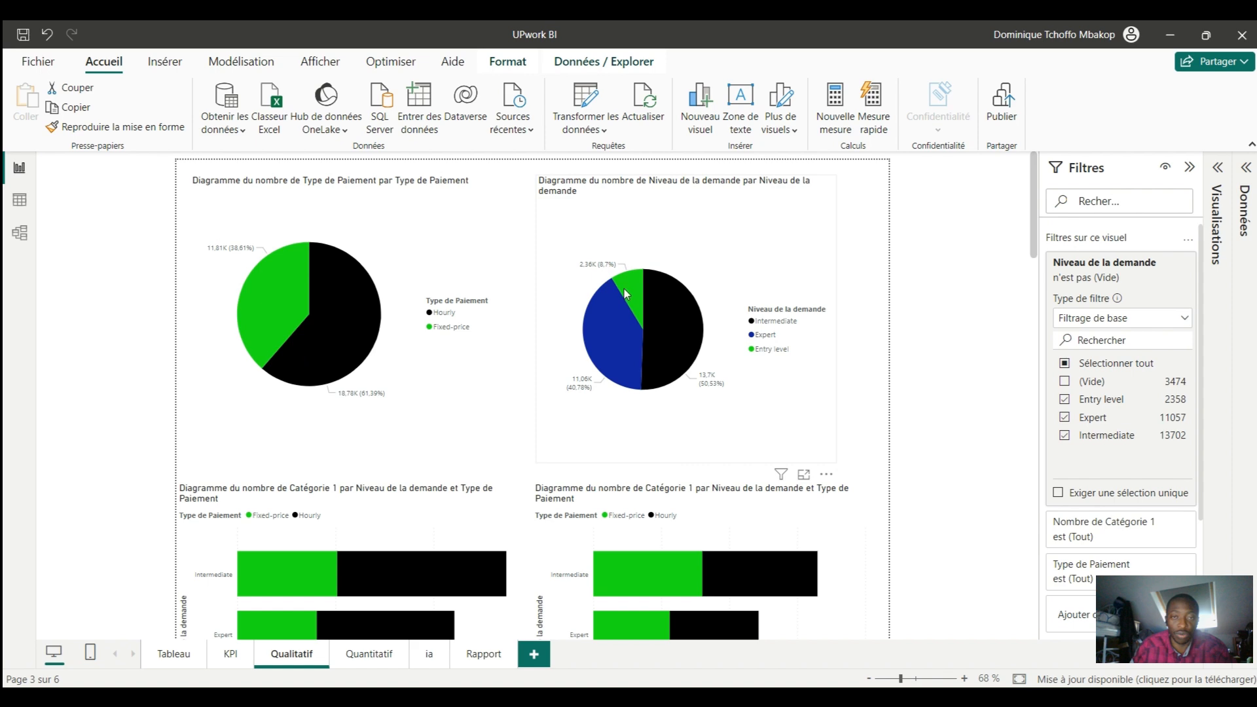
{"action": "scroll", "coordinate": [387, 411], "scroll_direction": "down", "scroll_amount": 3}
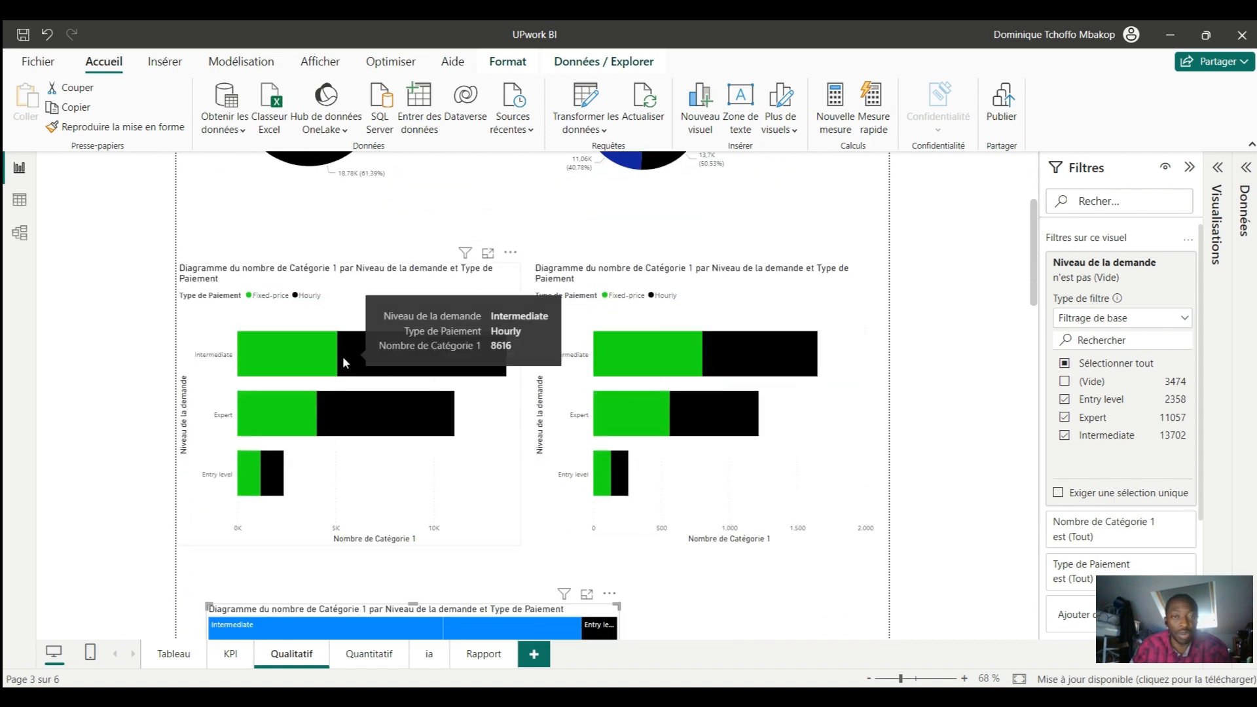
{"action": "scroll", "coordinate": [359, 267], "scroll_direction": "up", "scroll_amount": 3}
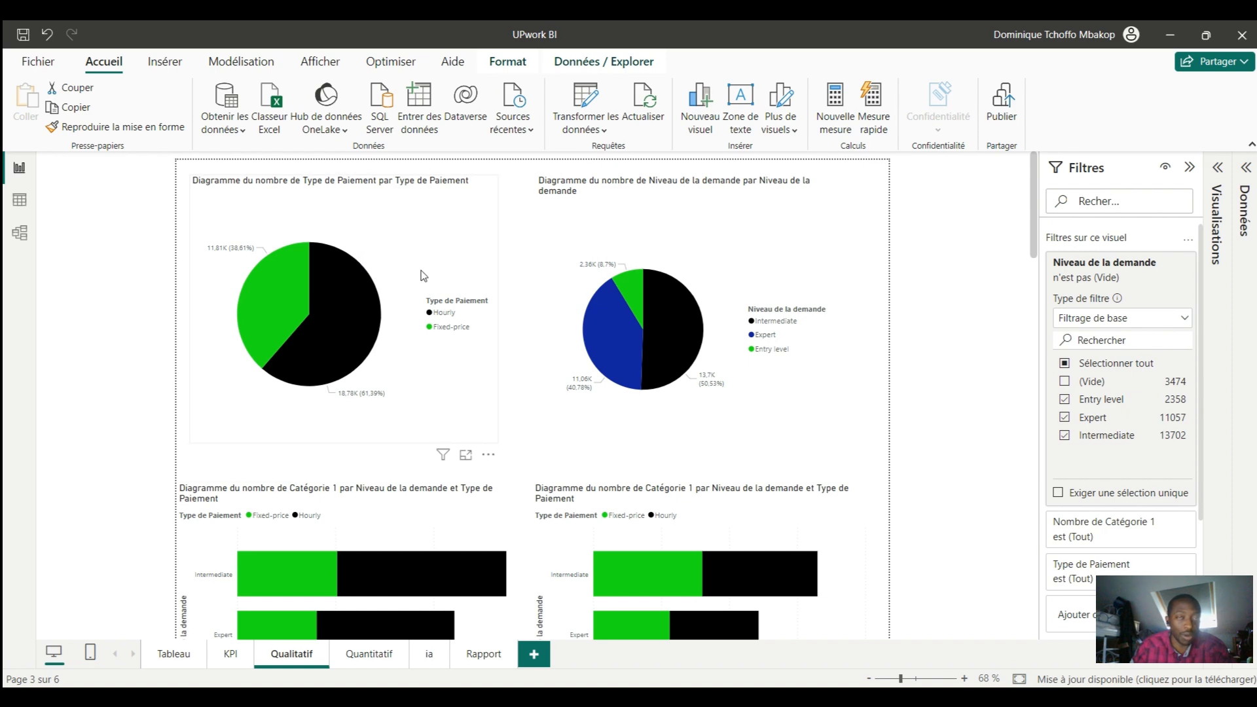
{"action": "scroll", "coordinate": [423, 275], "scroll_direction": "down", "scroll_amount": 8}
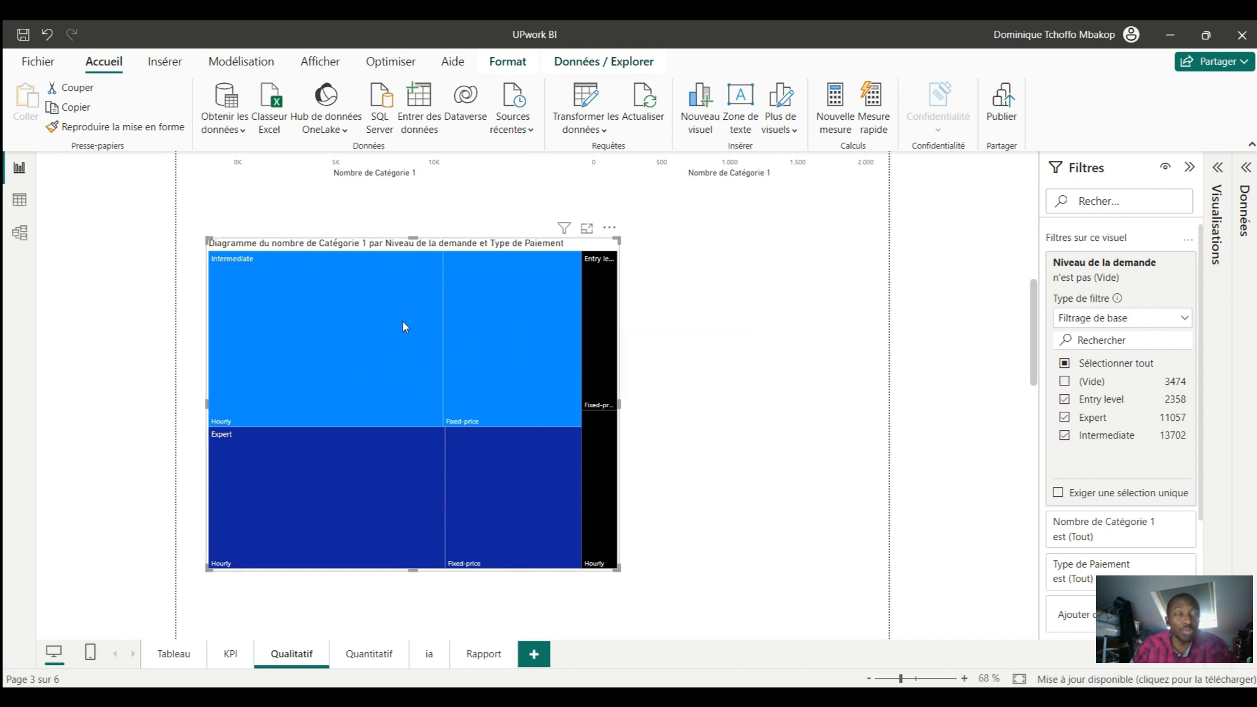
{"action": "mouse_move", "coordinate": [400, 365]}
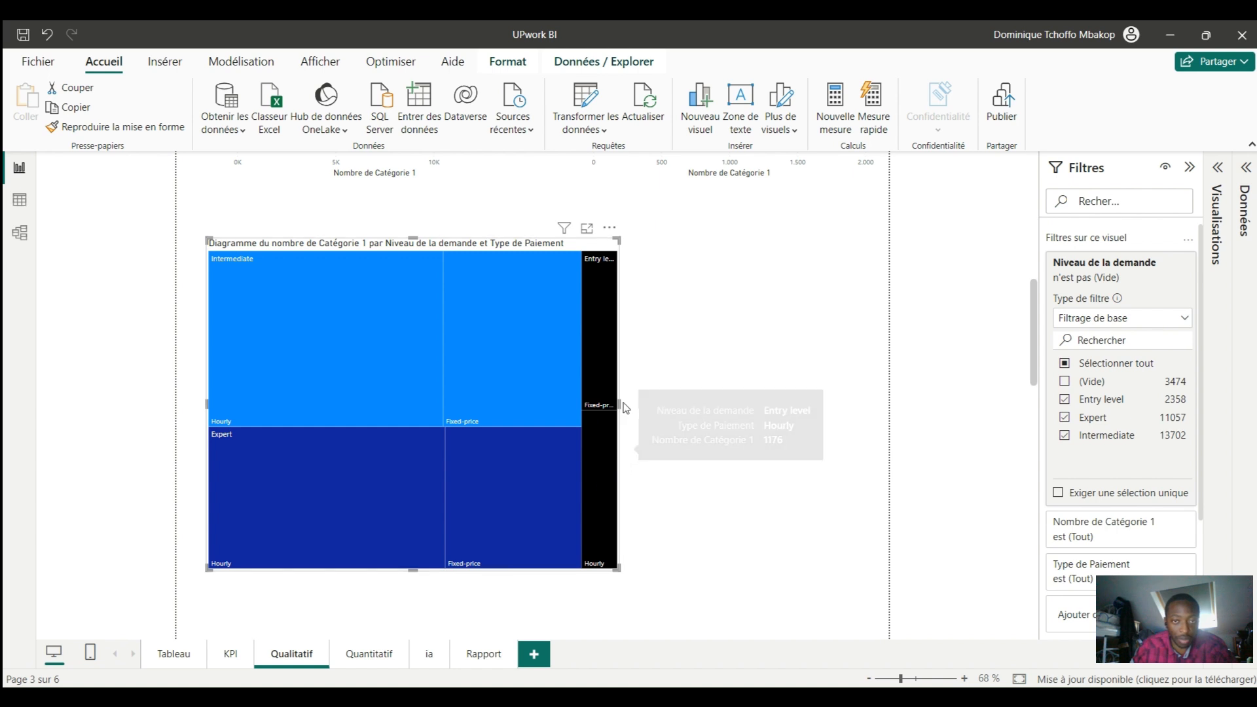
Step: Widen the treemap to the right so its Entry level and Fixed-price labels fit in full
{"action": "left_click_drag", "start_coordinate": [620, 403], "coordinate": [694, 405]}
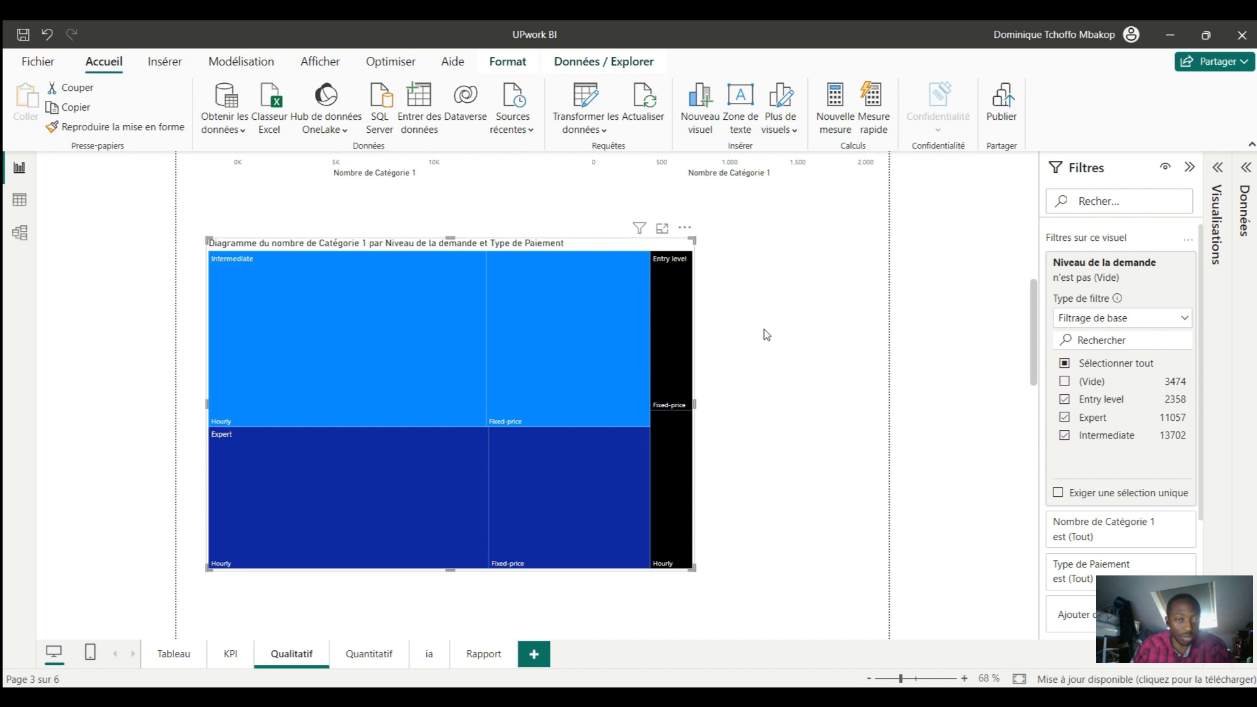
{"action": "scroll", "coordinate": [767, 335], "scroll_direction": "up", "scroll_amount": 6}
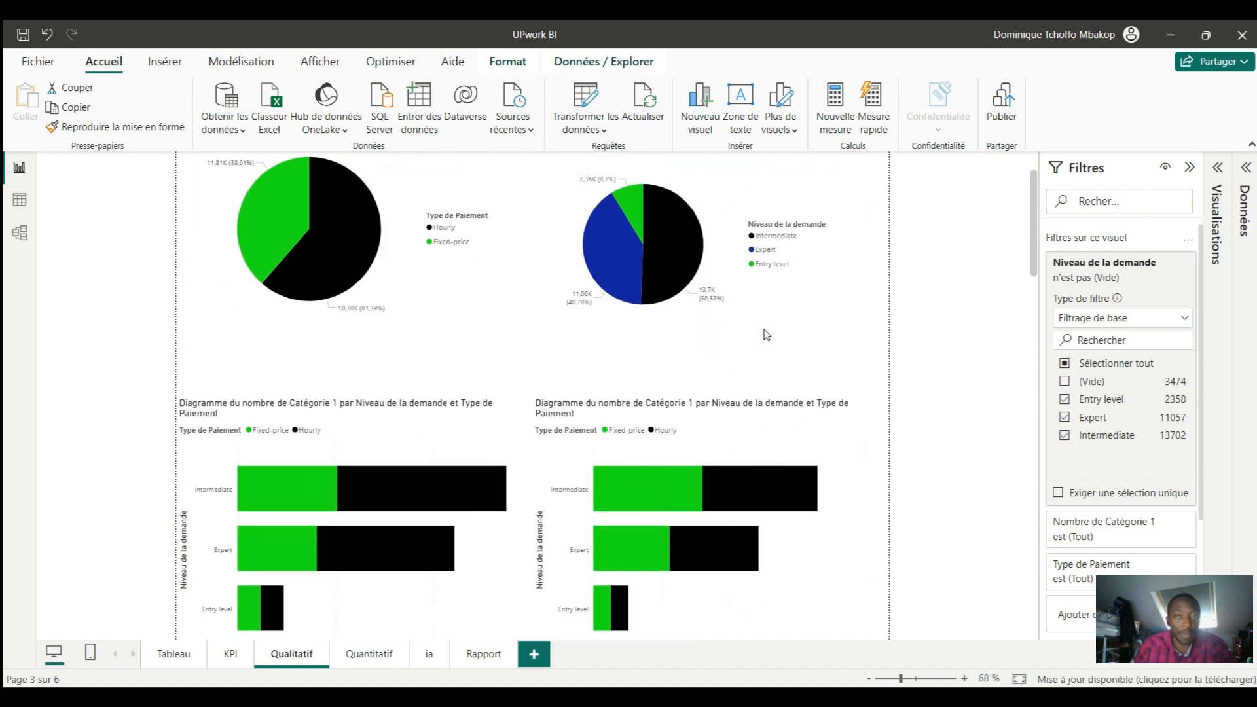
{"action": "scroll", "coordinate": [767, 335], "scroll_direction": "down", "scroll_amount": 5}
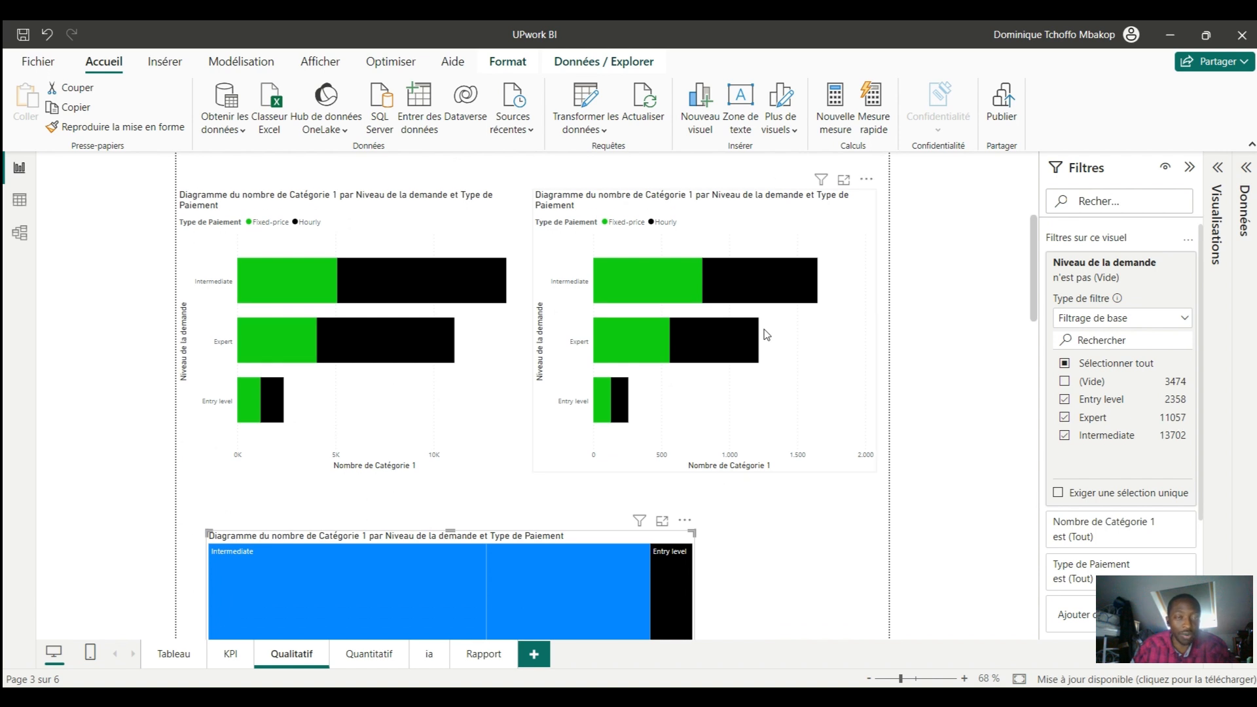
Step: Inspect the treemap's Intermediate, Expert and Entry level tiles and compare them with the pie and bar charts above
{"action": "scroll", "coordinate": [767, 335], "scroll_direction": "up", "scroll_amount": 5}
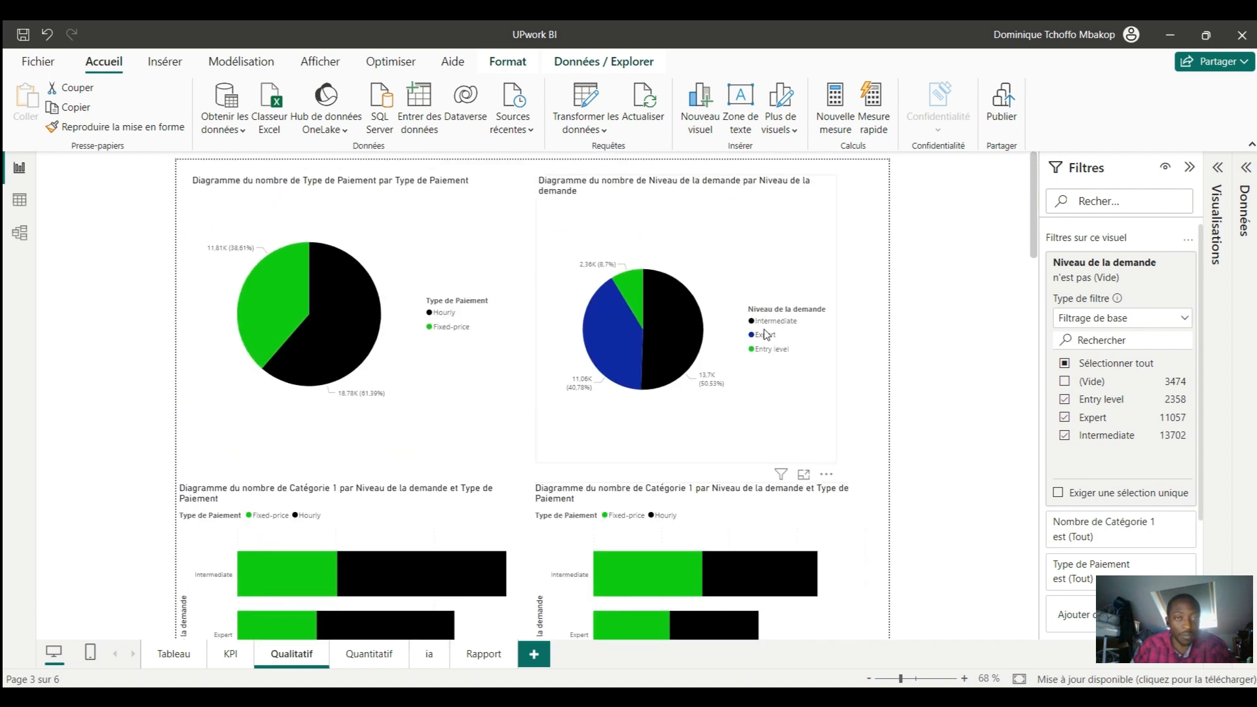
{"action": "scroll", "coordinate": [767, 334], "scroll_direction": "down", "scroll_amount": 6}
{"action": "scroll", "coordinate": [766, 334], "scroll_direction": "up", "scroll_amount": 2}
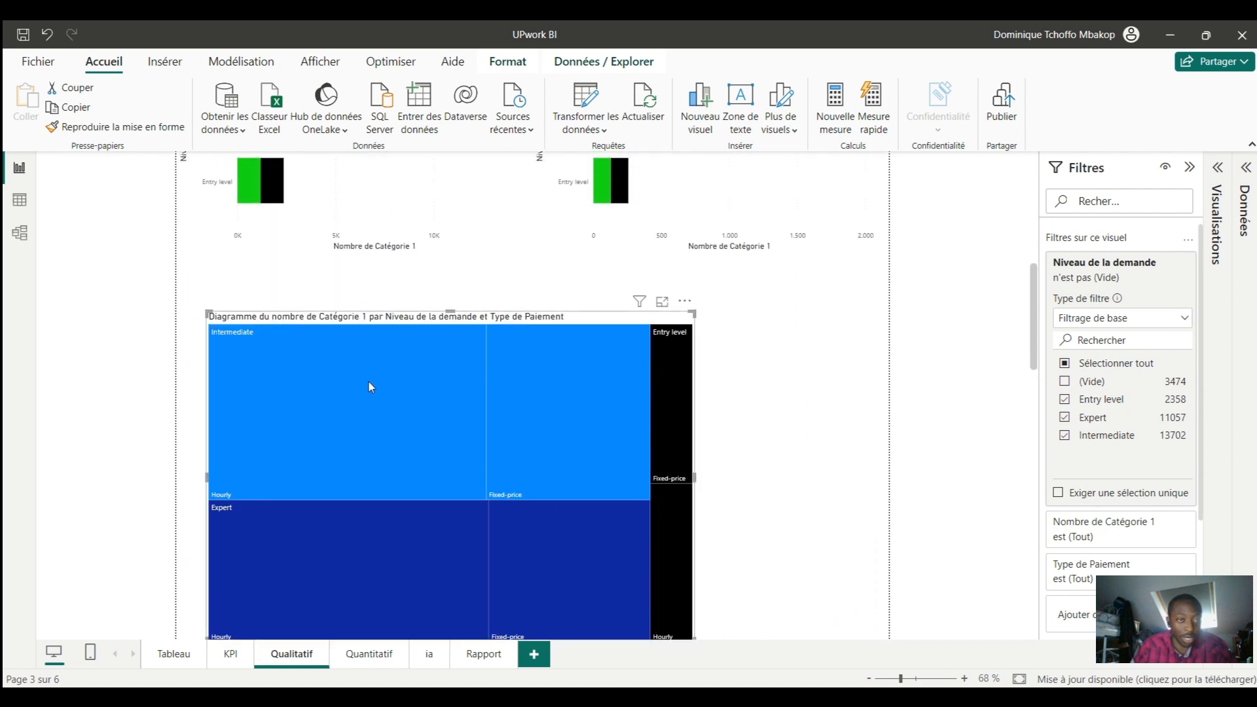
{"action": "mouse_move", "coordinate": [373, 382]}
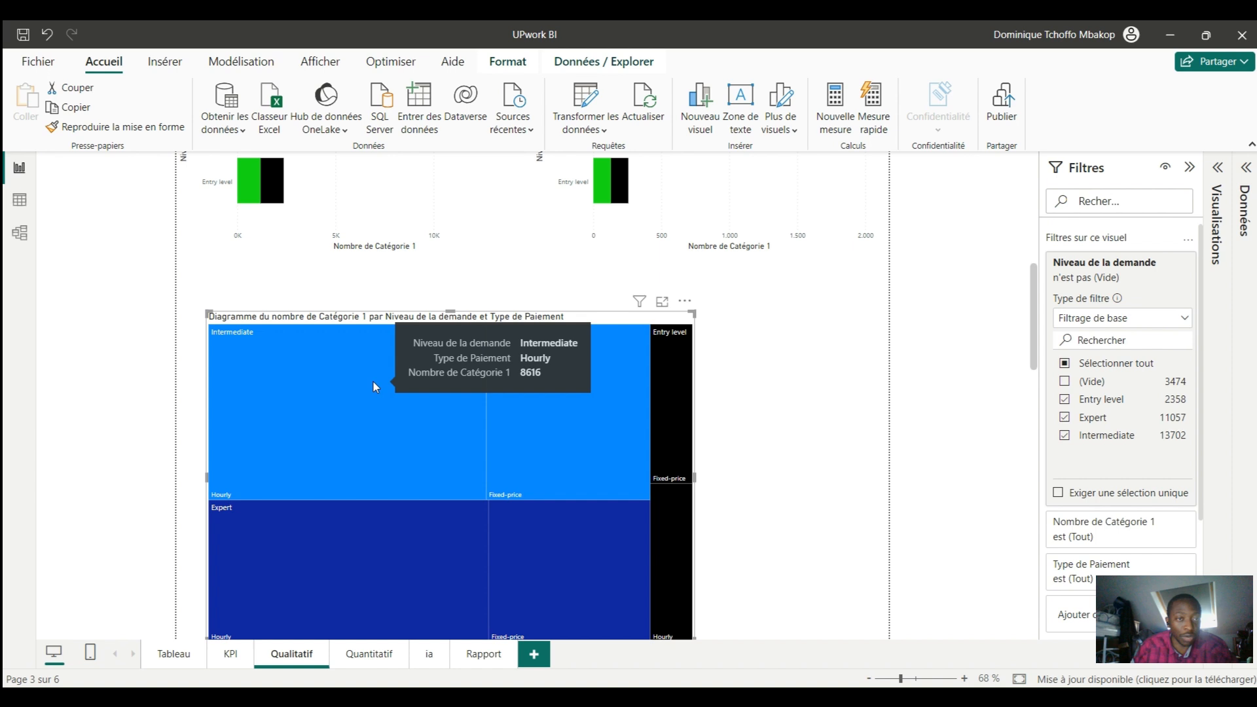
{"action": "mouse_move", "coordinate": [351, 575]}
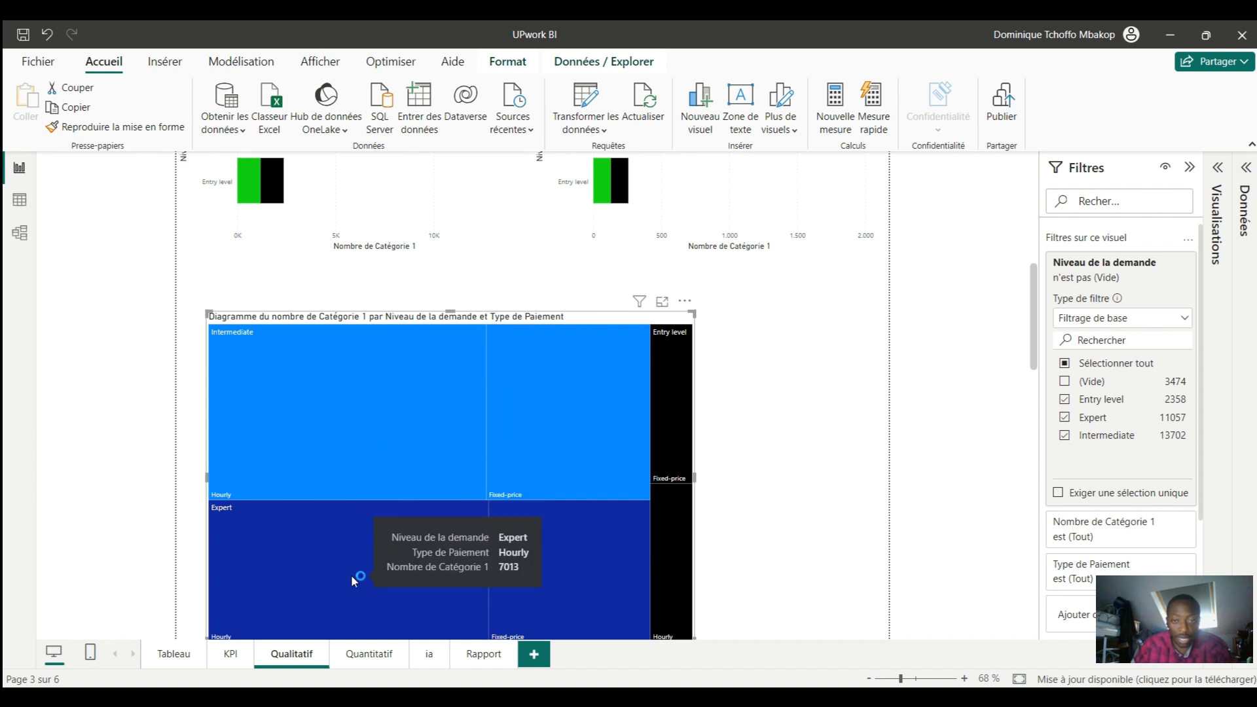
{"action": "mouse_move", "coordinate": [662, 398]}
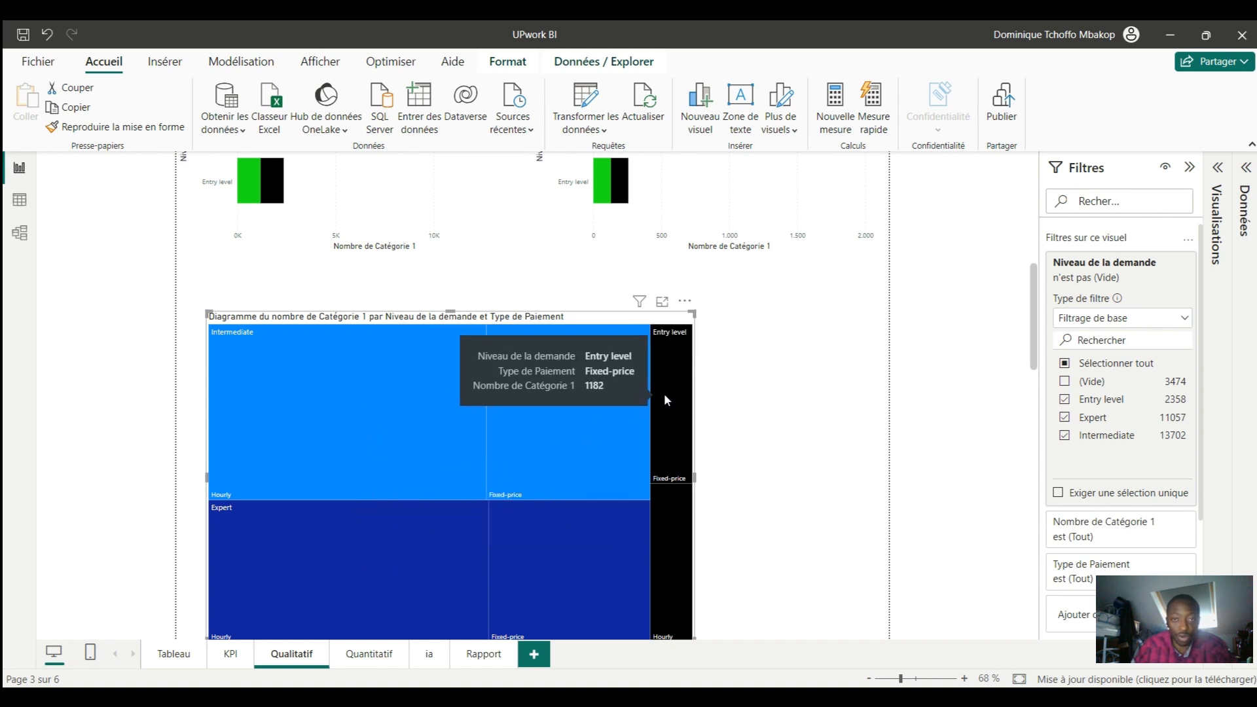
{"action": "mouse_move", "coordinate": [347, 443]}
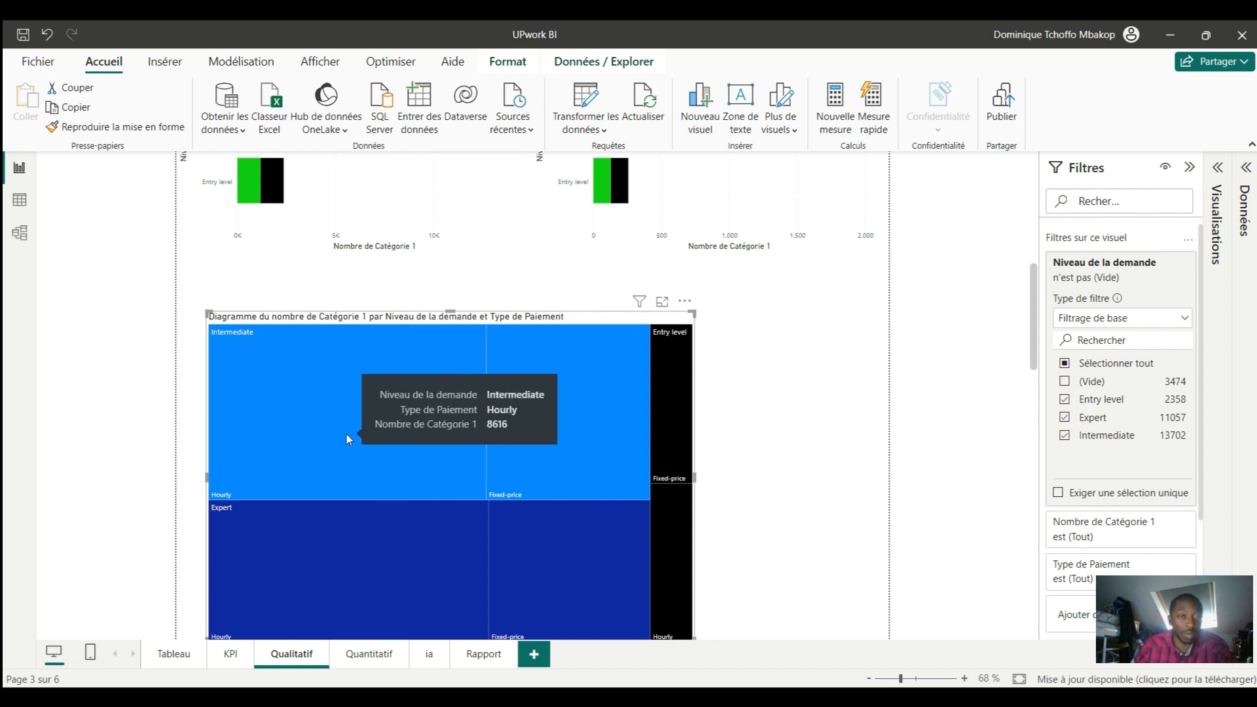
{"action": "scroll", "coordinate": [766, 390], "scroll_direction": "up", "scroll_amount": 5}
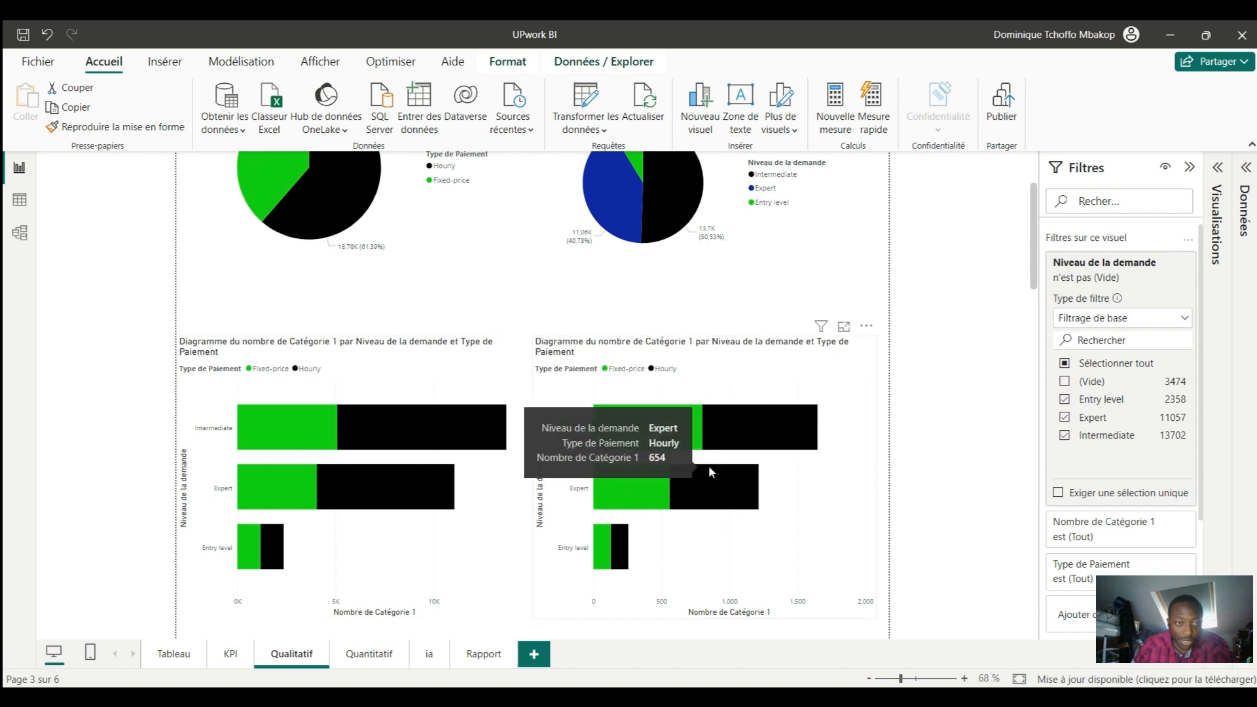
{"action": "scroll", "coordinate": [711, 468], "scroll_direction": "up", "scroll_amount": 3}
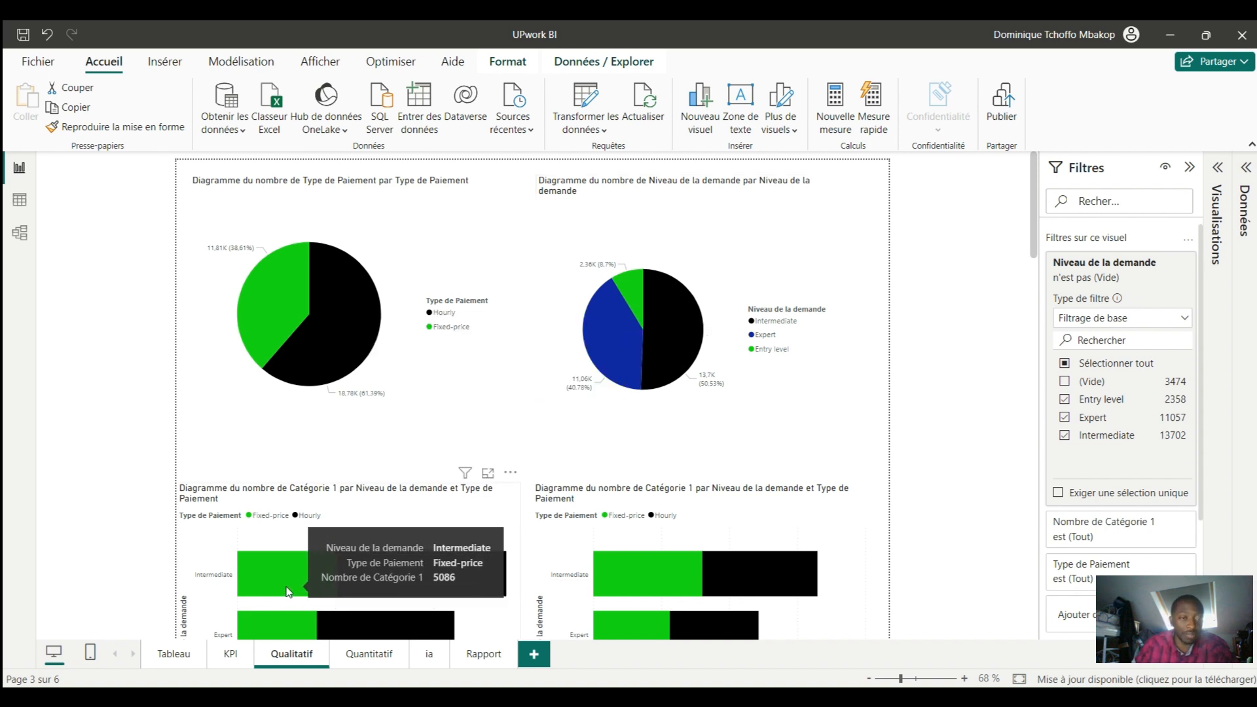
Step: Check the number of services per category and payment type on the KPI page and return to the Qualitatif page
{"action": "left_click", "coordinate": [230, 655]}
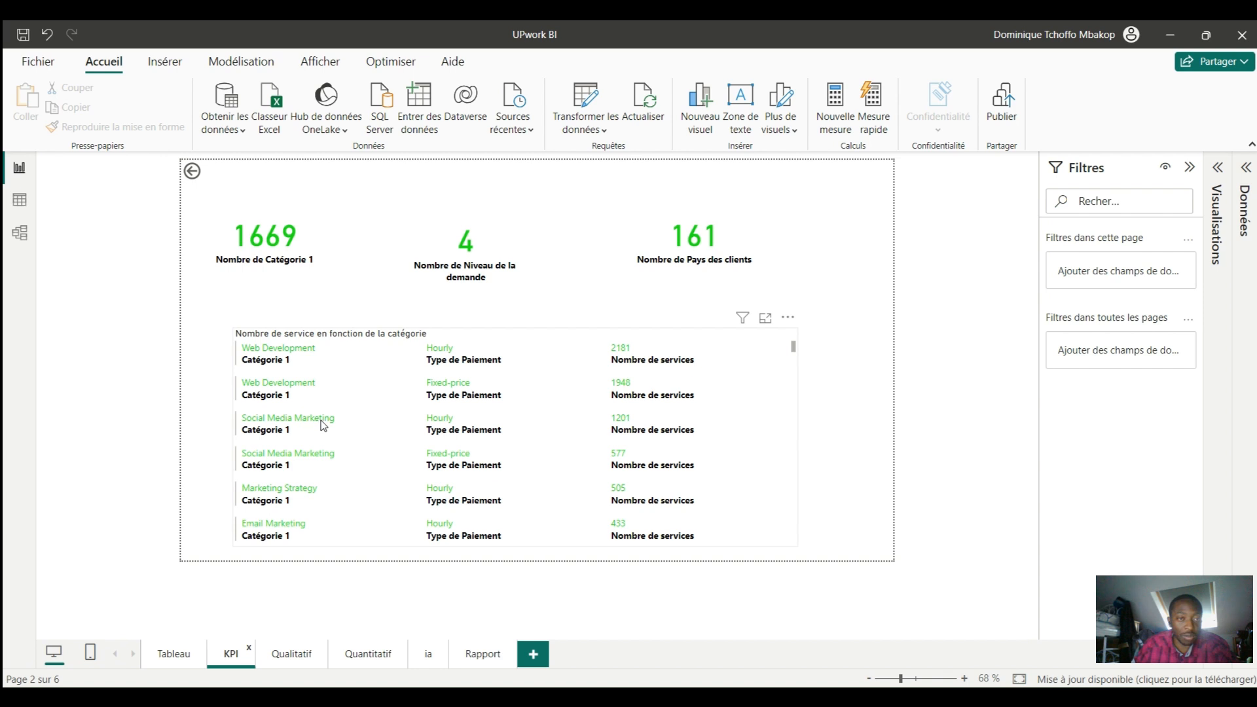
{"action": "scroll", "coordinate": [344, 468], "scroll_direction": "down", "scroll_amount": 2}
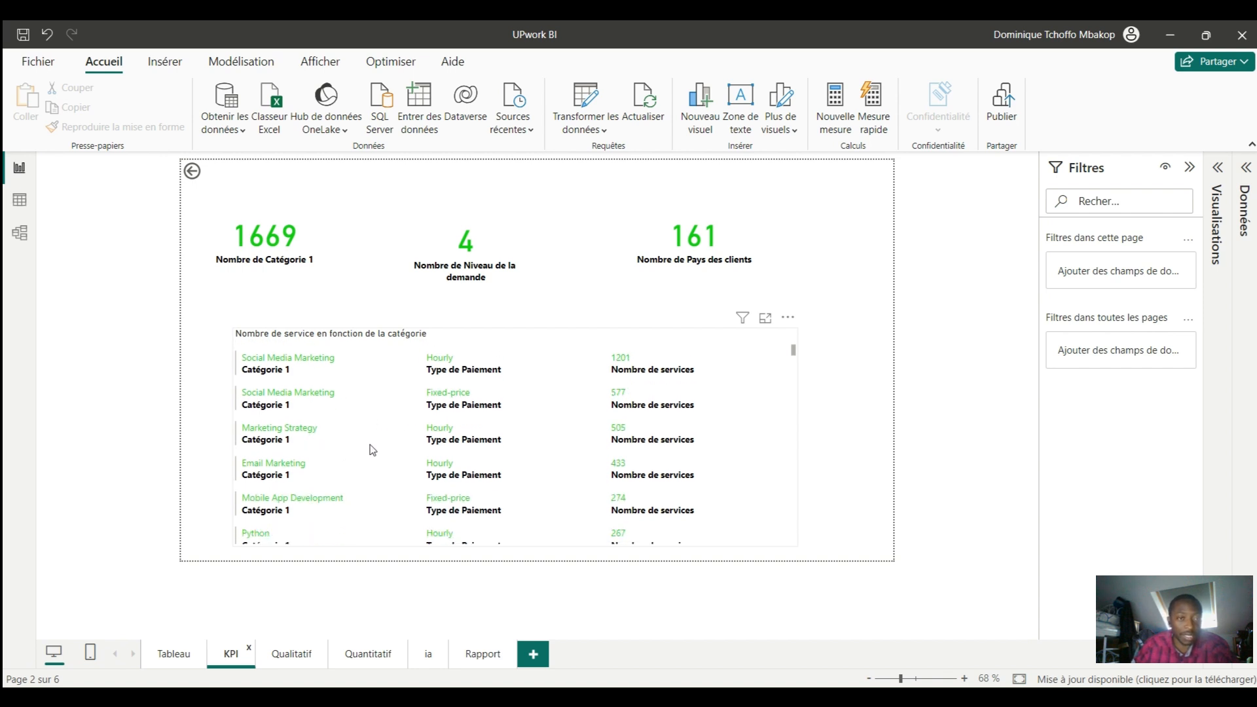
{"action": "left_click", "coordinate": [292, 653]}
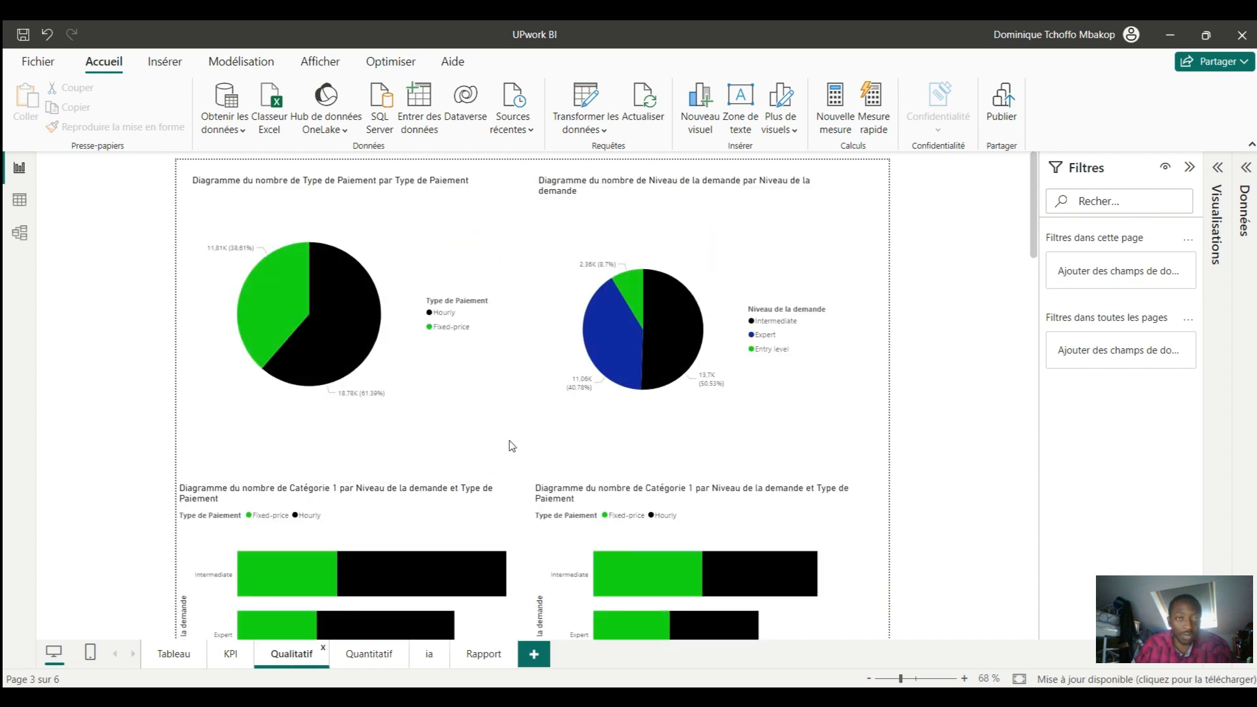
Step: Compare the shares in the payment type and demand level pie charts with the bar charts and the treemap
{"action": "scroll", "coordinate": [527, 434], "scroll_direction": "down", "scroll_amount": 5}
{"action": "scroll", "coordinate": [528, 435], "scroll_direction": "up", "scroll_amount": 3}
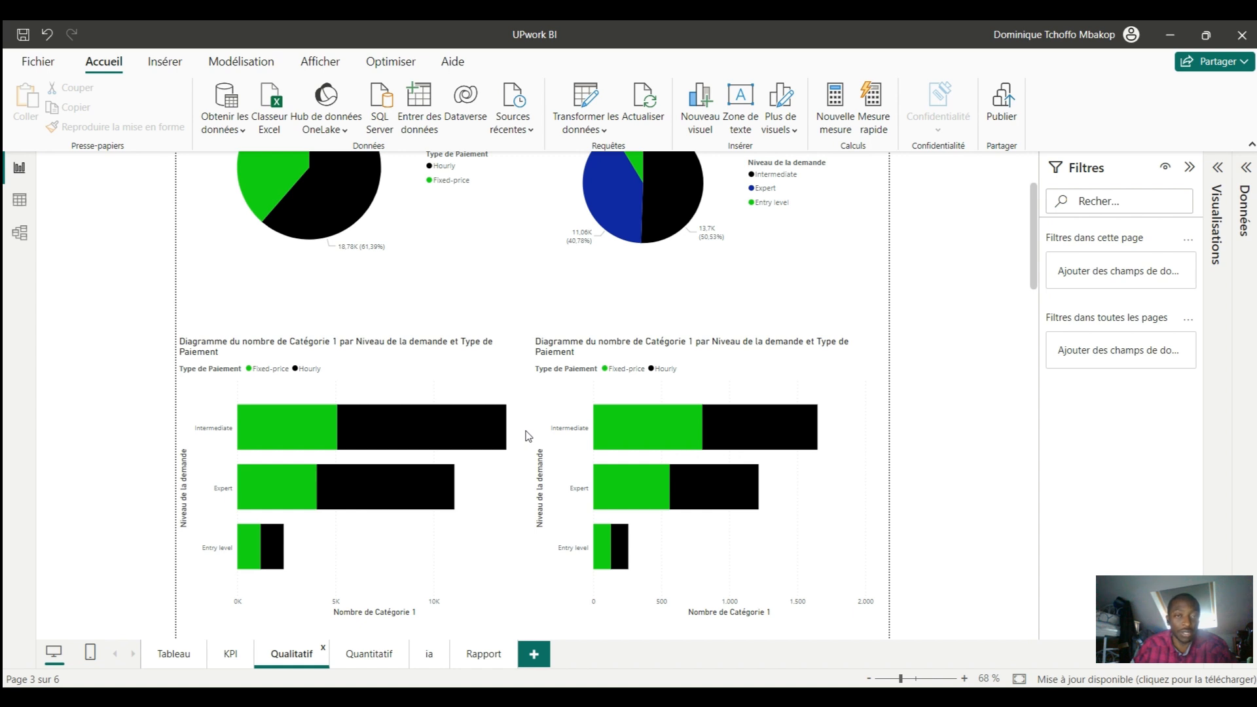
{"action": "scroll", "coordinate": [527, 435], "scroll_direction": "up", "scroll_amount": 3}
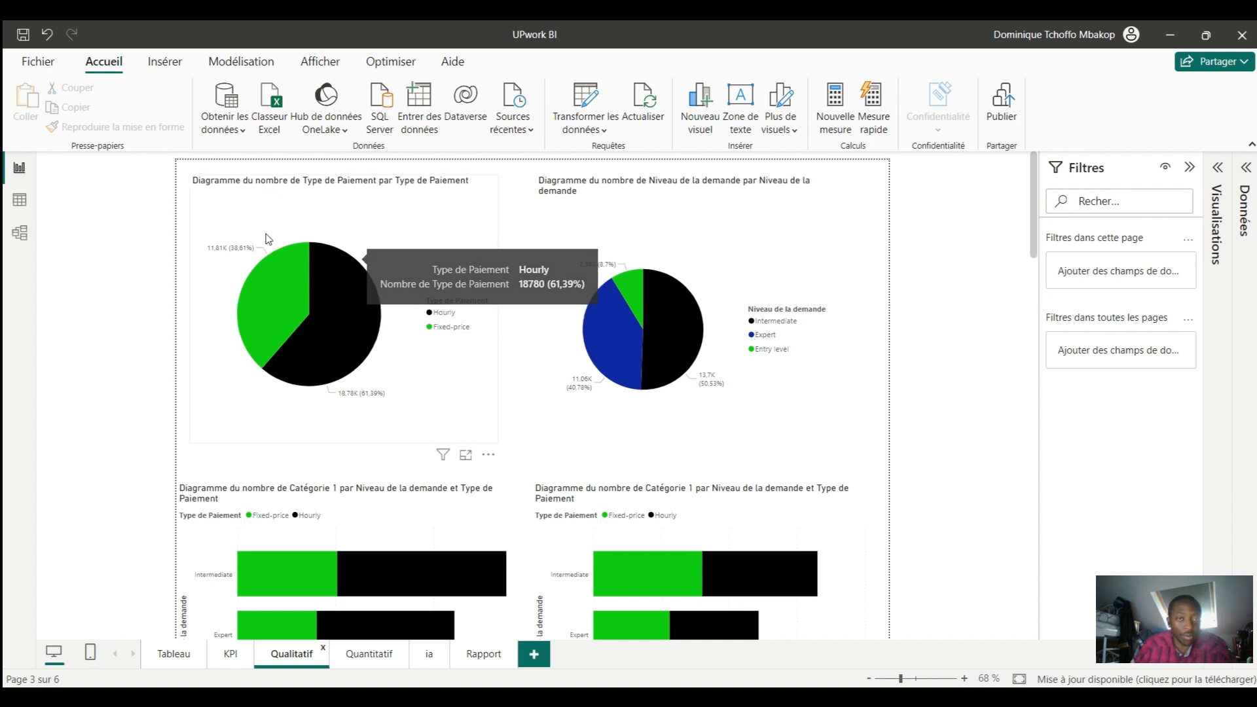
{"action": "mouse_move", "coordinate": [272, 294]}
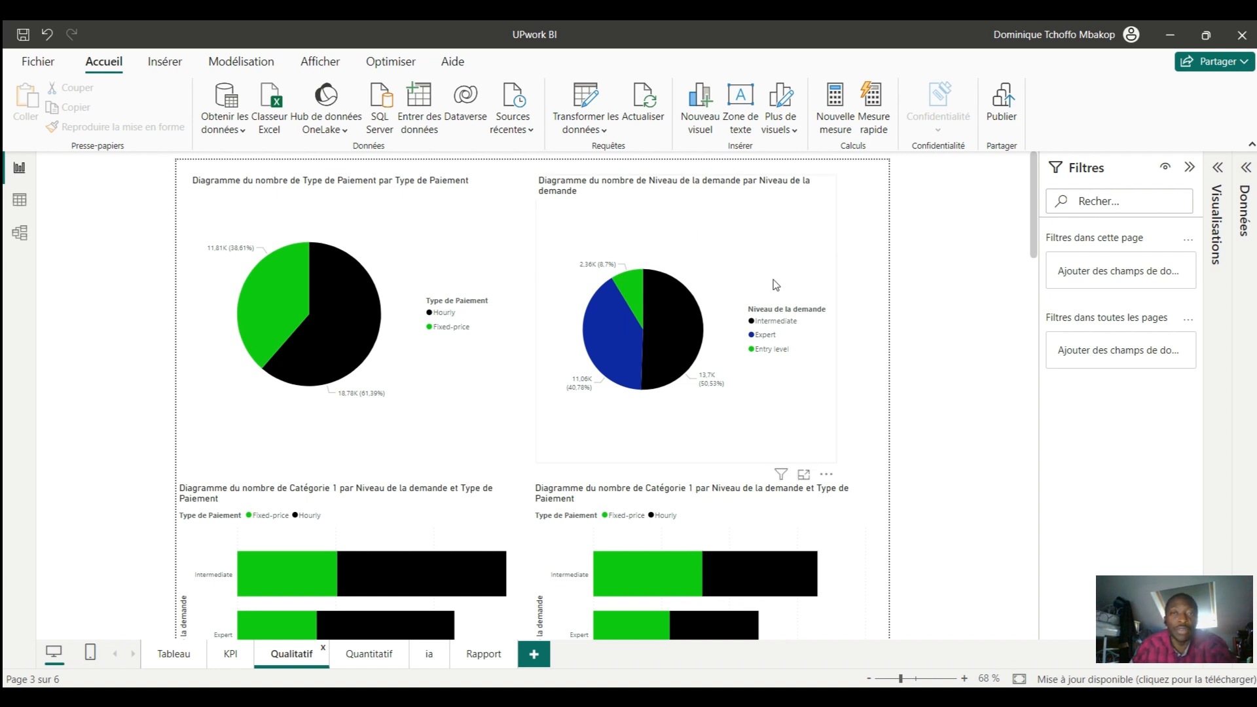
{"action": "mouse_move", "coordinate": [679, 322]}
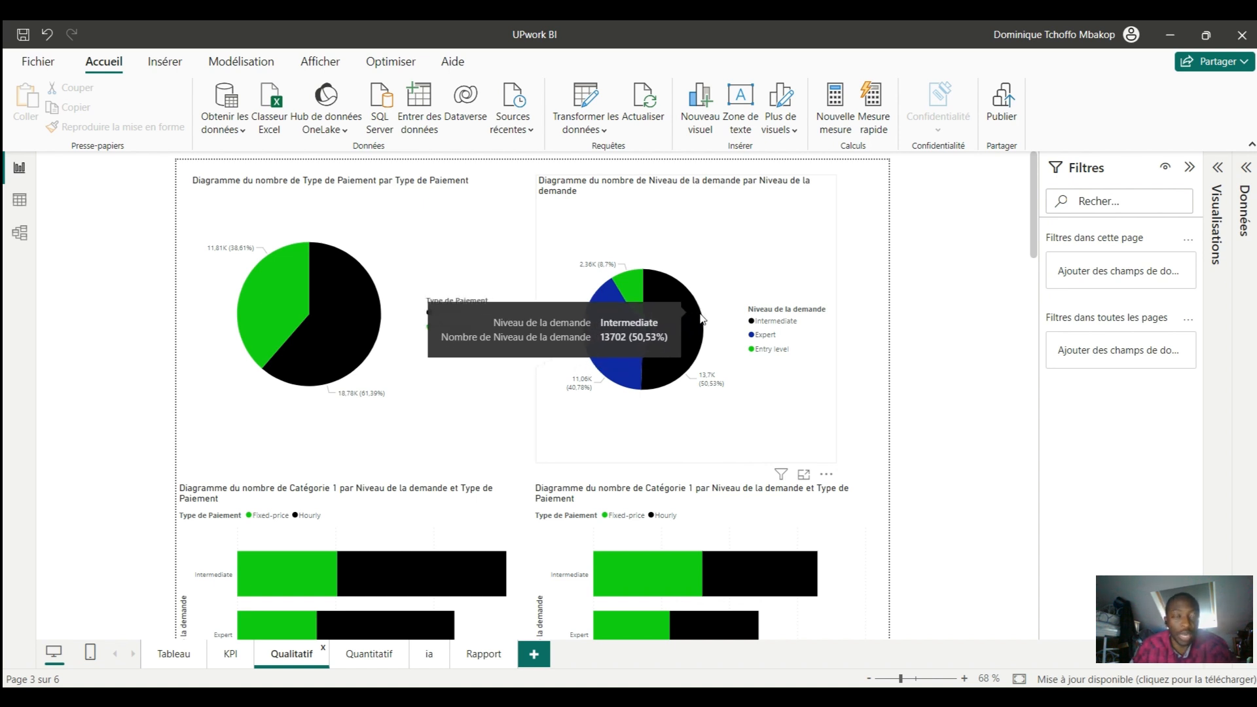
{"action": "scroll", "coordinate": [859, 288], "scroll_direction": "down", "scroll_amount": 5}
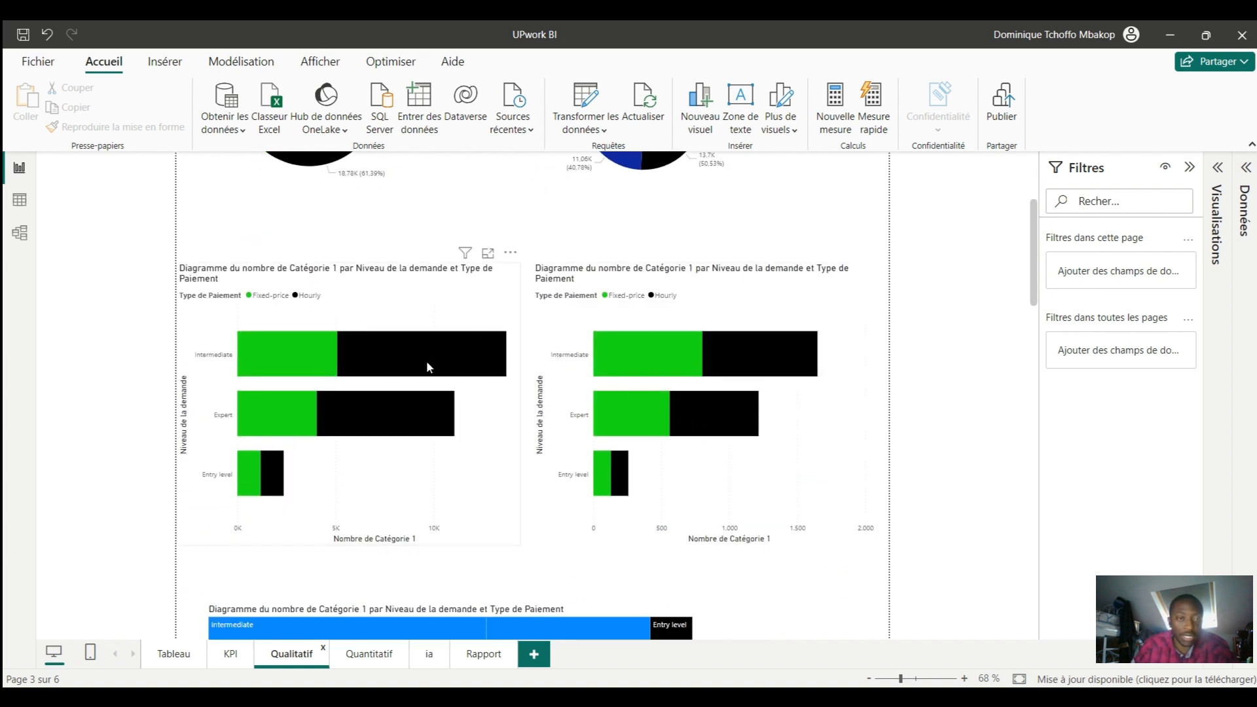
{"action": "mouse_move", "coordinate": [429, 365]}
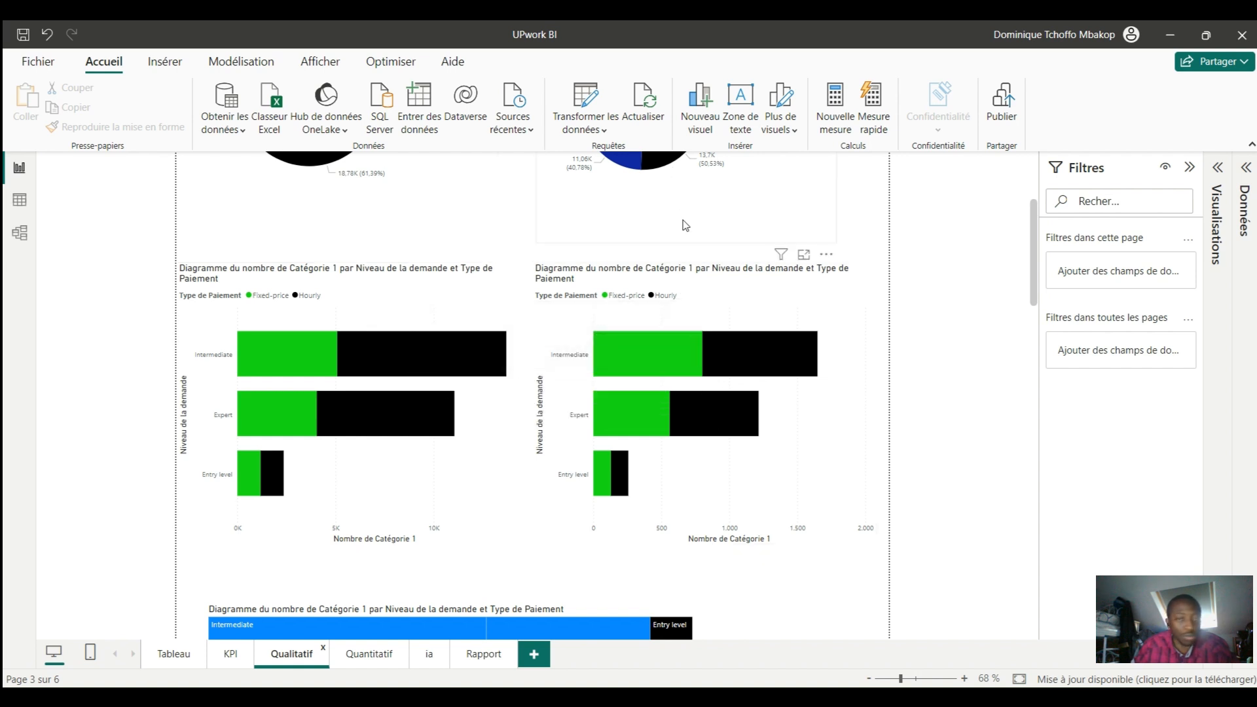
{"action": "scroll", "coordinate": [685, 225], "scroll_direction": "up", "scroll_amount": 3}
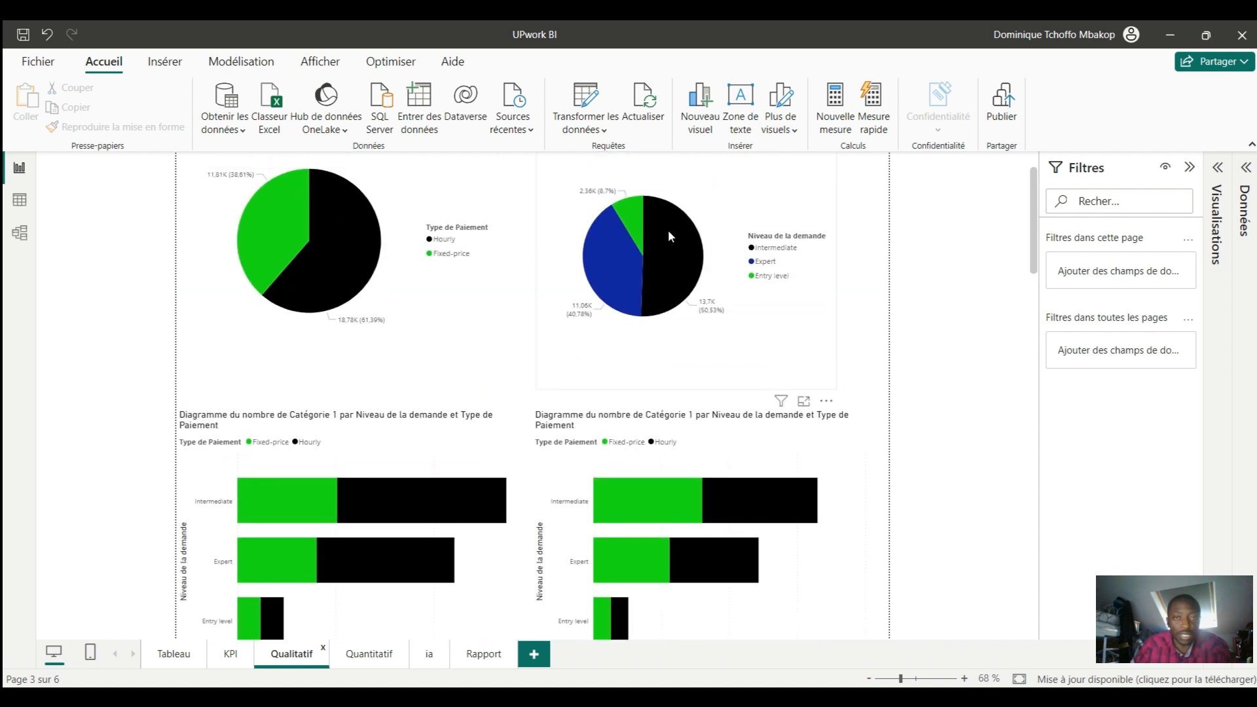
{"action": "mouse_move", "coordinate": [668, 232]}
{"action": "scroll", "coordinate": [687, 514], "scroll_direction": "down", "scroll_amount": 6}
{"action": "scroll", "coordinate": [689, 515], "scroll_direction": "down", "scroll_amount": 6}
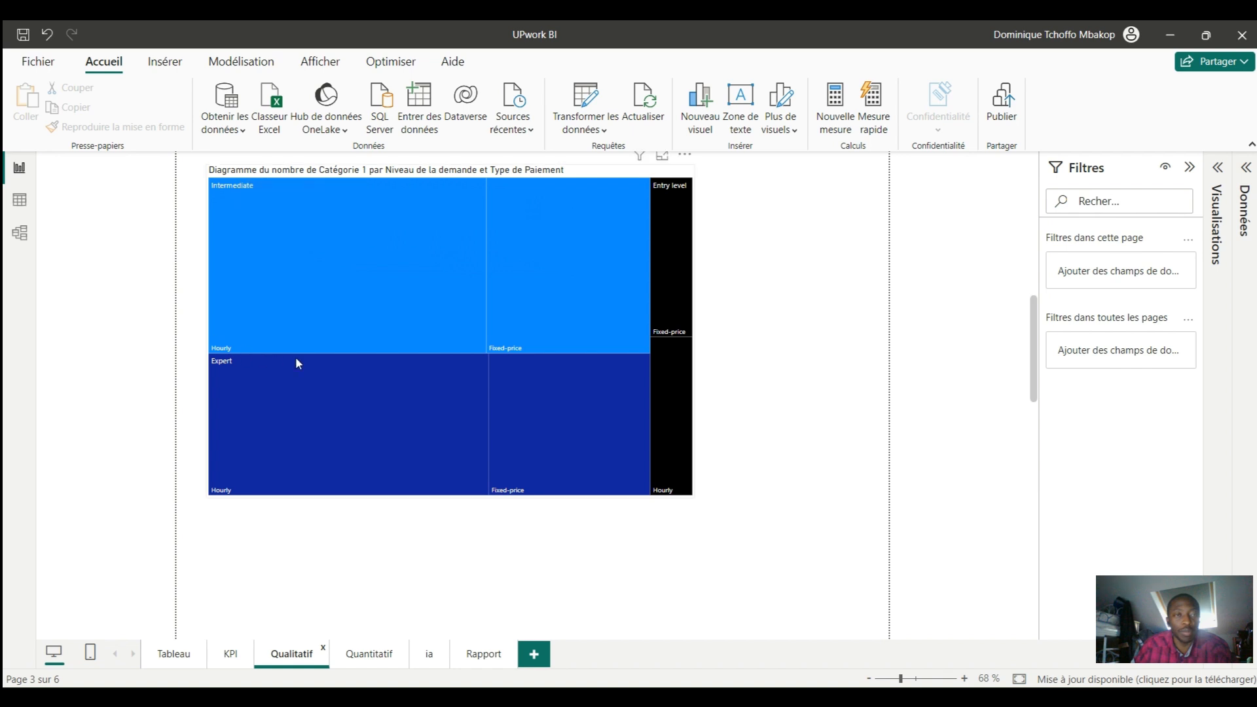
{"action": "mouse_move", "coordinate": [450, 324]}
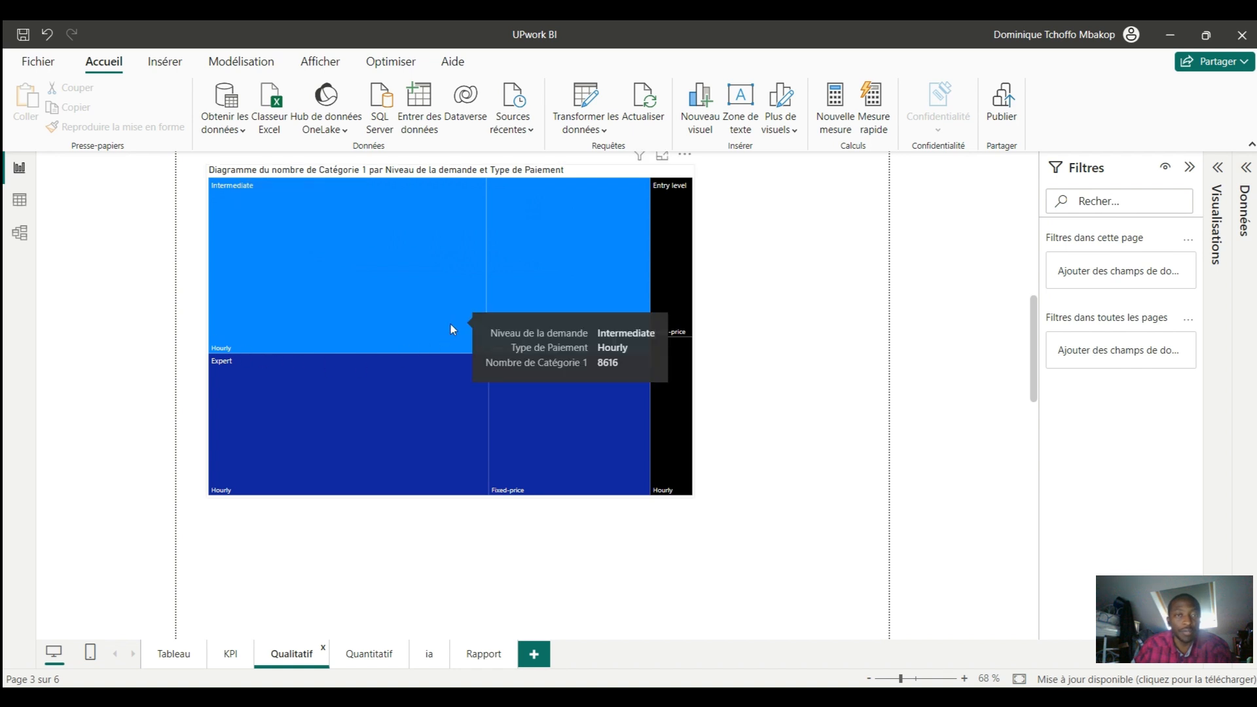
Step: Select the treemap, clear its Intermediate Hourly highlight, and display its category, detail and value fields
{"action": "left_click", "coordinate": [466, 240]}
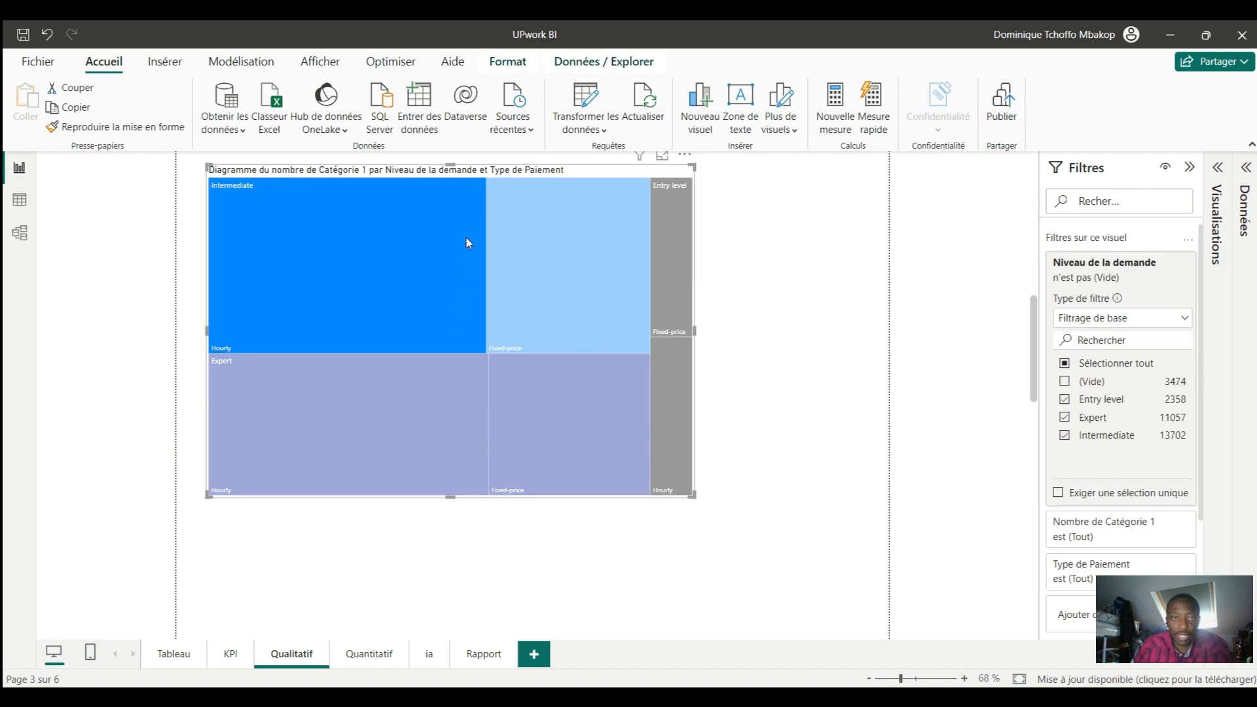
{"action": "left_click", "coordinate": [467, 238]}
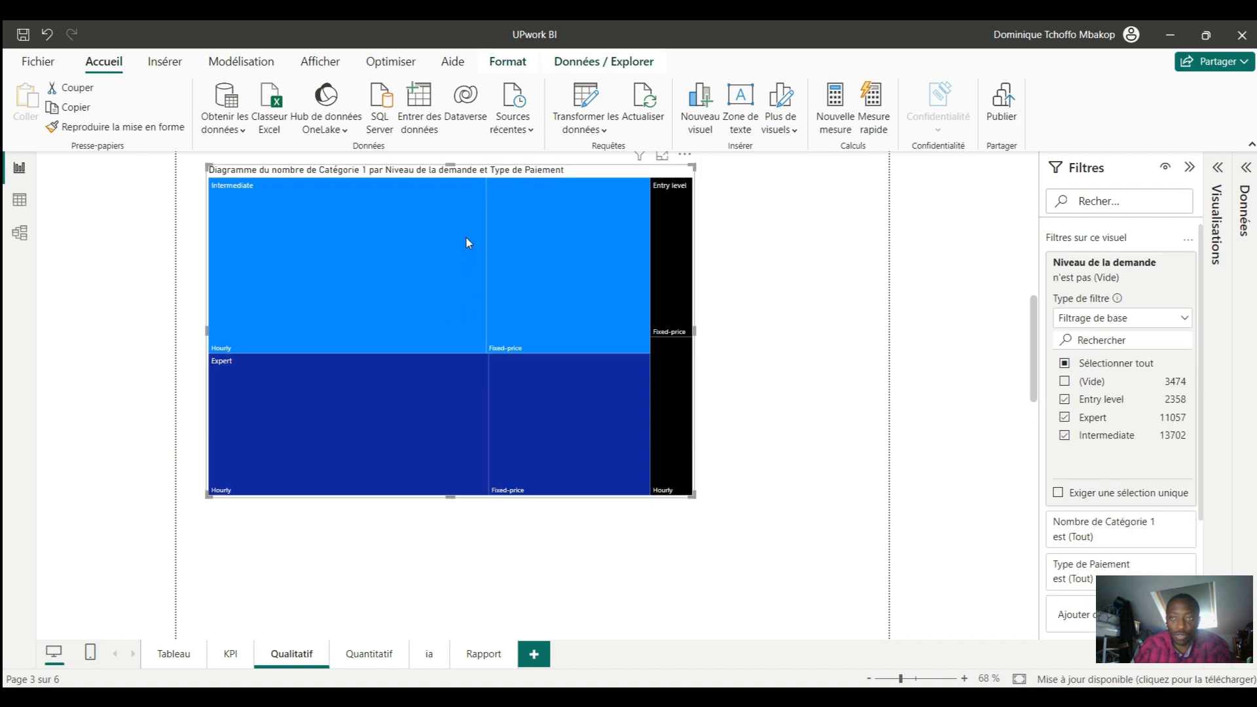
{"action": "left_click", "coordinate": [1224, 175]}
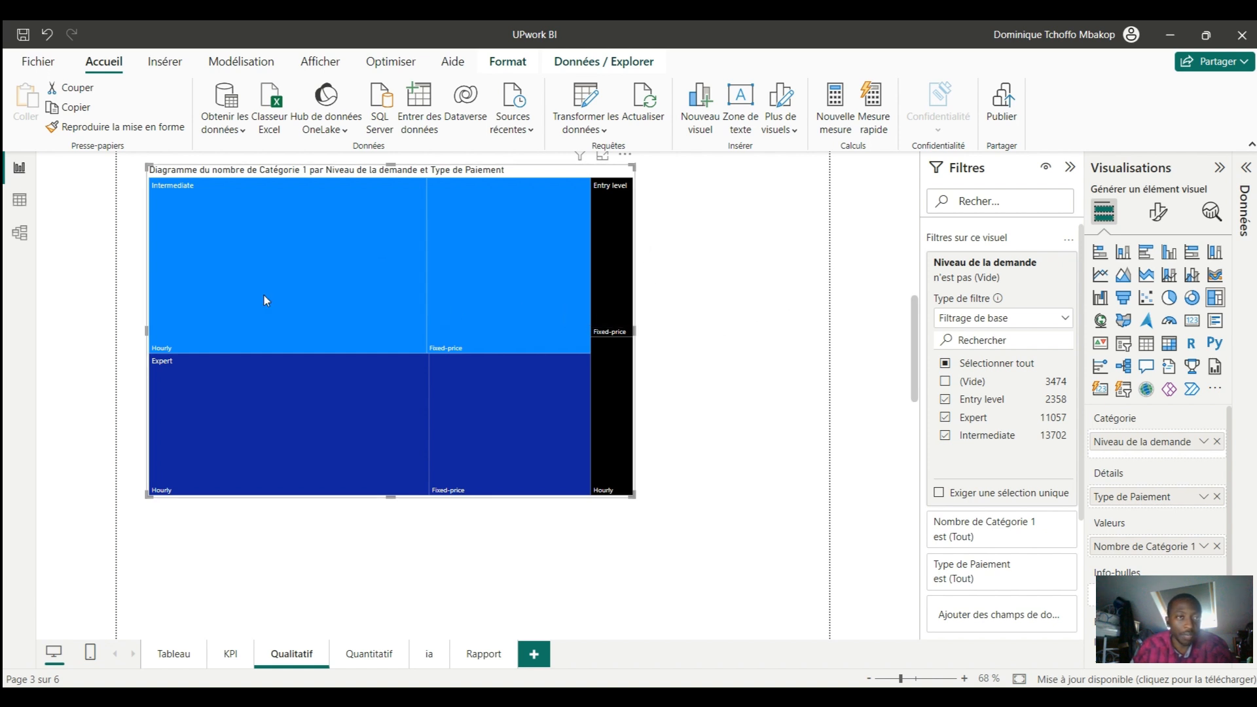
{"action": "mouse_move", "coordinate": [253, 267]}
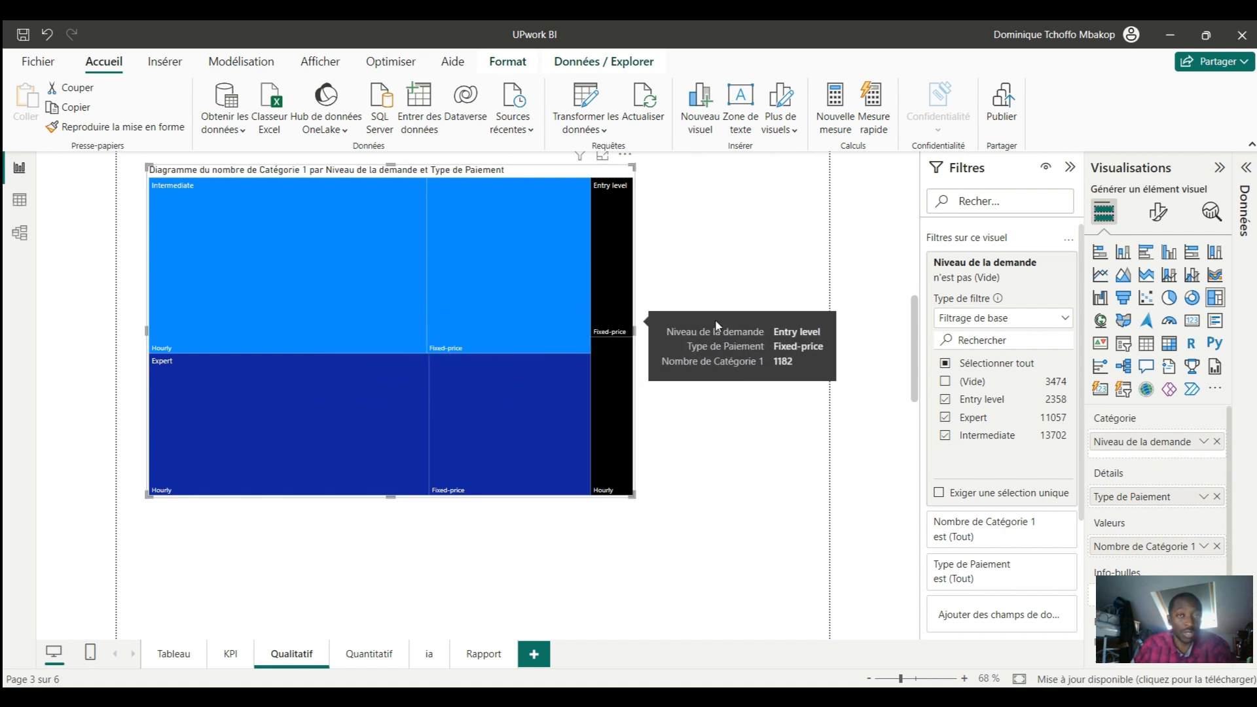
Step: Cross-check the Qualitatif charts against the KPI page's list of services by category and payment type, ending on Qualitatif
{"action": "scroll", "coordinate": [720, 245], "scroll_direction": "up", "scroll_amount": 3}
{"action": "scroll", "coordinate": [721, 245], "scroll_direction": "up", "scroll_amount": 4}
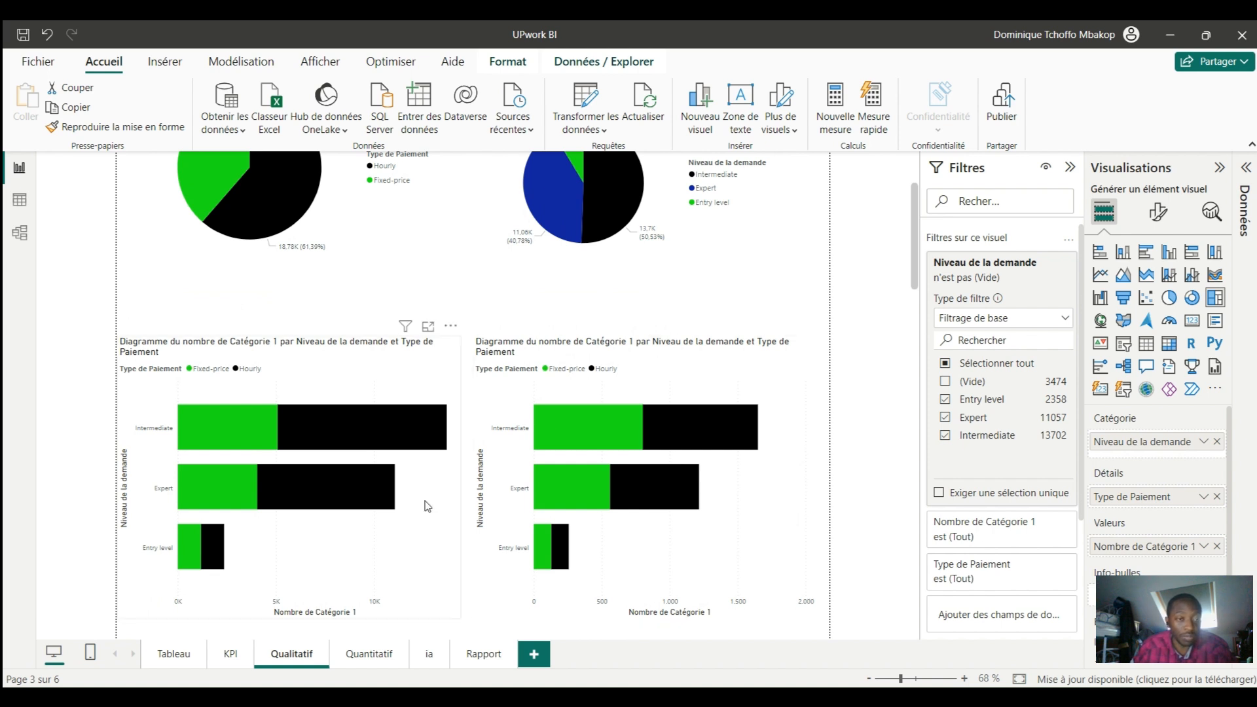
{"action": "left_click", "coordinate": [231, 655]}
{"action": "scroll", "coordinate": [333, 397], "scroll_direction": "down", "scroll_amount": 3}
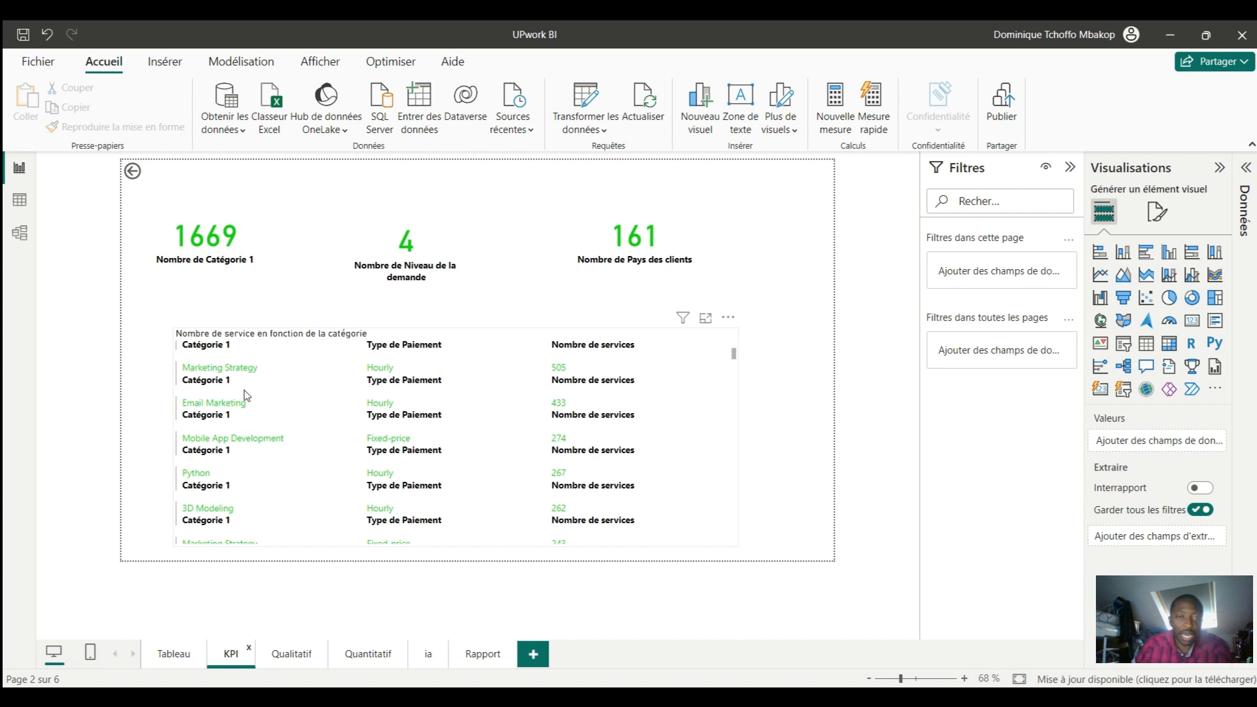
{"action": "left_click", "coordinate": [298, 658]}
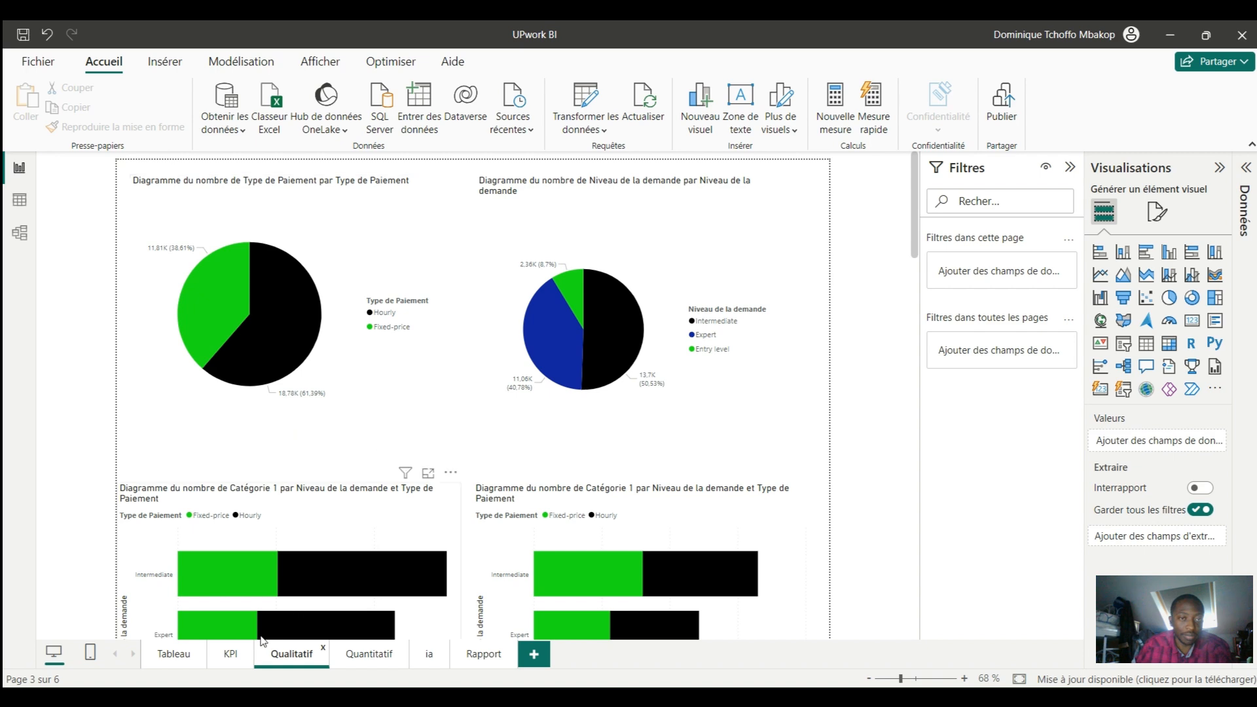
{"action": "left_click", "coordinate": [231, 653]}
{"action": "scroll", "coordinate": [303, 388], "scroll_direction": "down", "scroll_amount": 2}
{"action": "scroll", "coordinate": [308, 426], "scroll_direction": "up", "scroll_amount": 3}
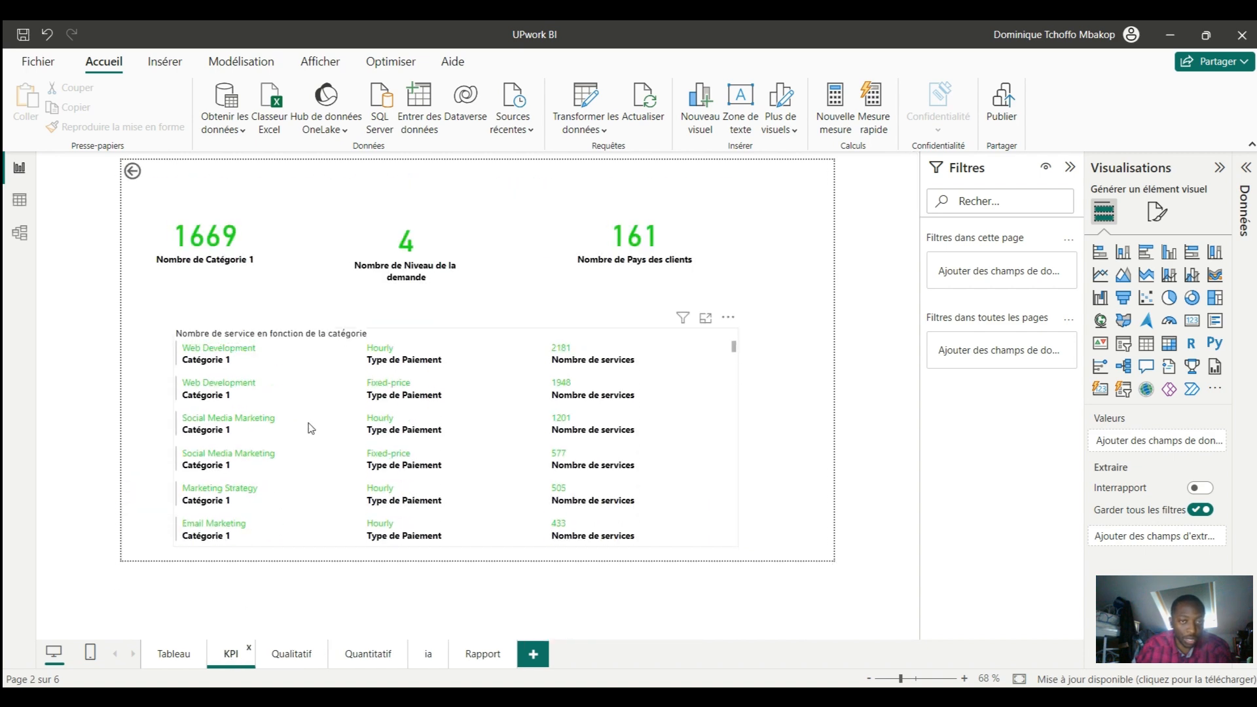
{"action": "left_click", "coordinate": [292, 666]}
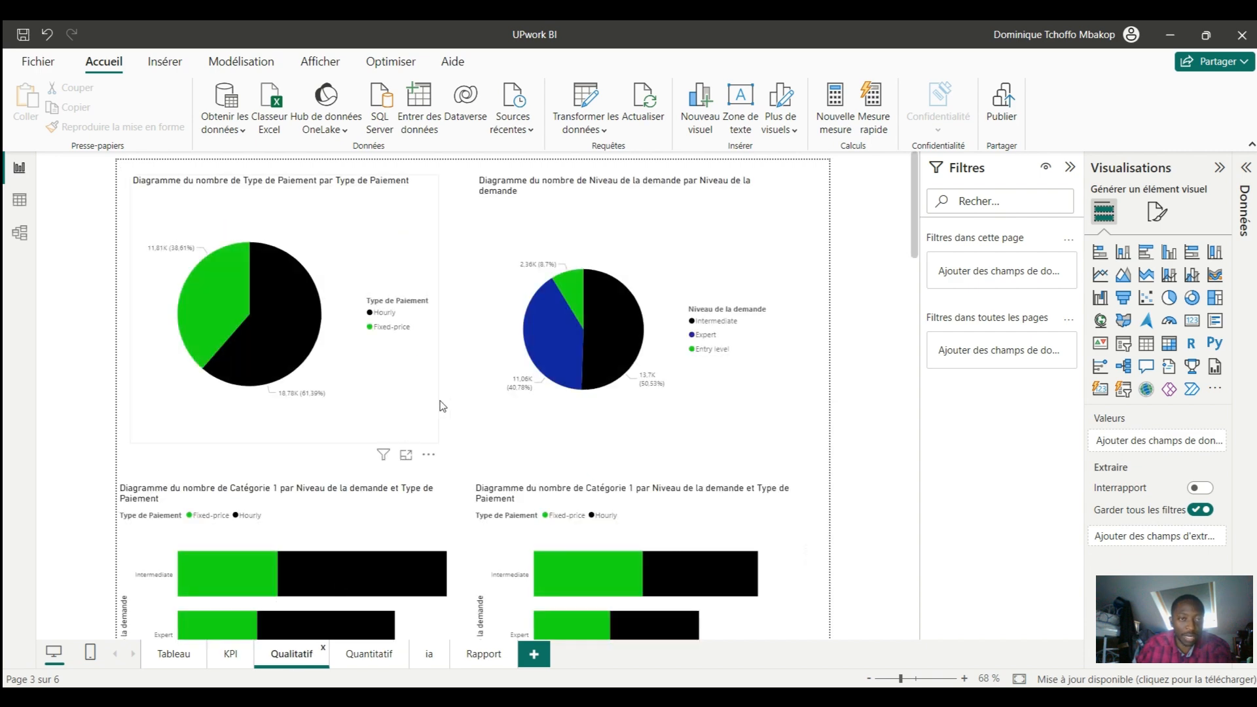
Step: Review the Expert and Intermediate pie slices, the two bar charts, and the treemap's Entry level and Expert Hourly tiles
{"action": "scroll", "coordinate": [443, 406], "scroll_direction": "down", "scroll_amount": 3}
{"action": "scroll", "coordinate": [443, 406], "scroll_direction": "up", "scroll_amount": 3}
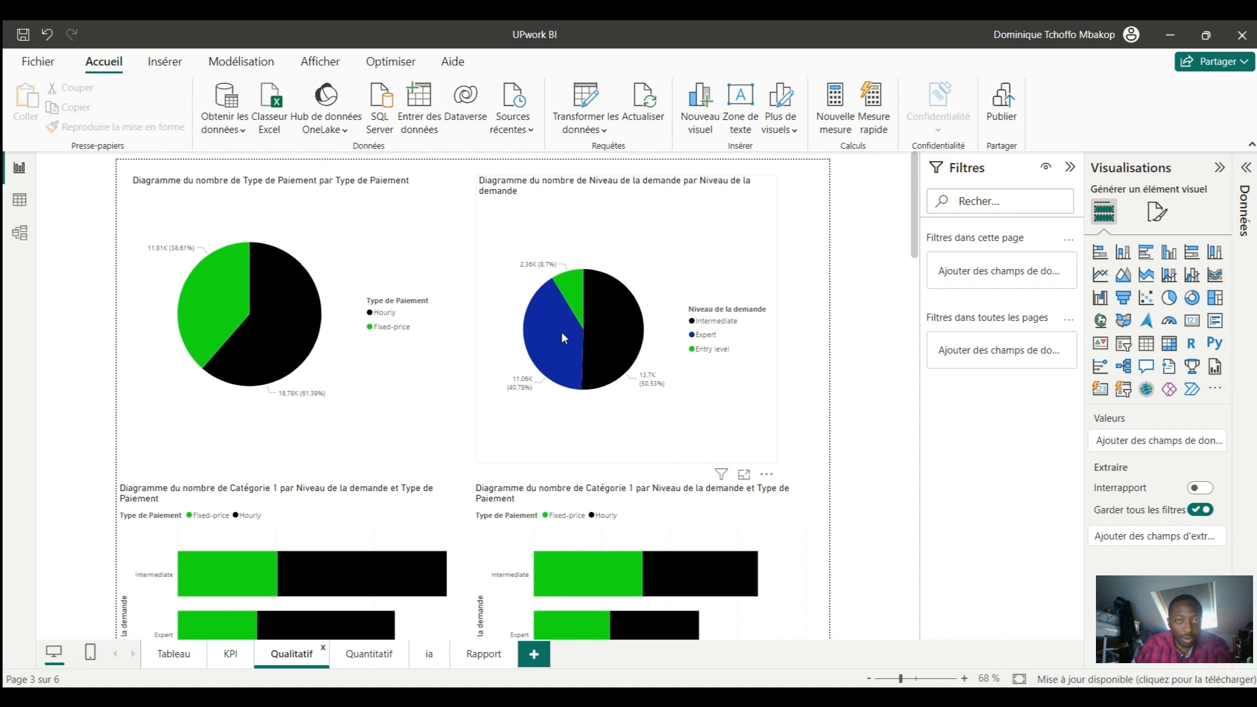
{"action": "mouse_move", "coordinate": [553, 321]}
{"action": "mouse_move", "coordinate": [603, 348]}
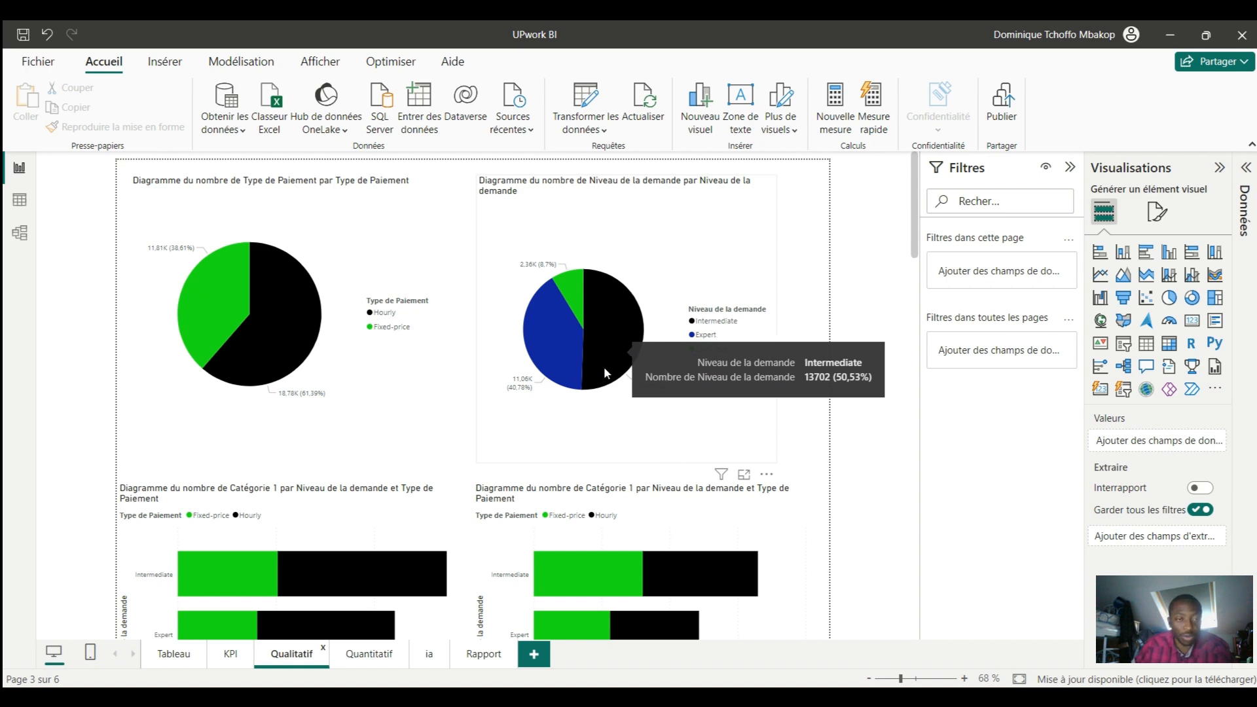
{"action": "scroll", "coordinate": [603, 370], "scroll_direction": "down", "scroll_amount": 5}
{"action": "scroll", "coordinate": [603, 384], "scroll_direction": "up", "scroll_amount": 3}
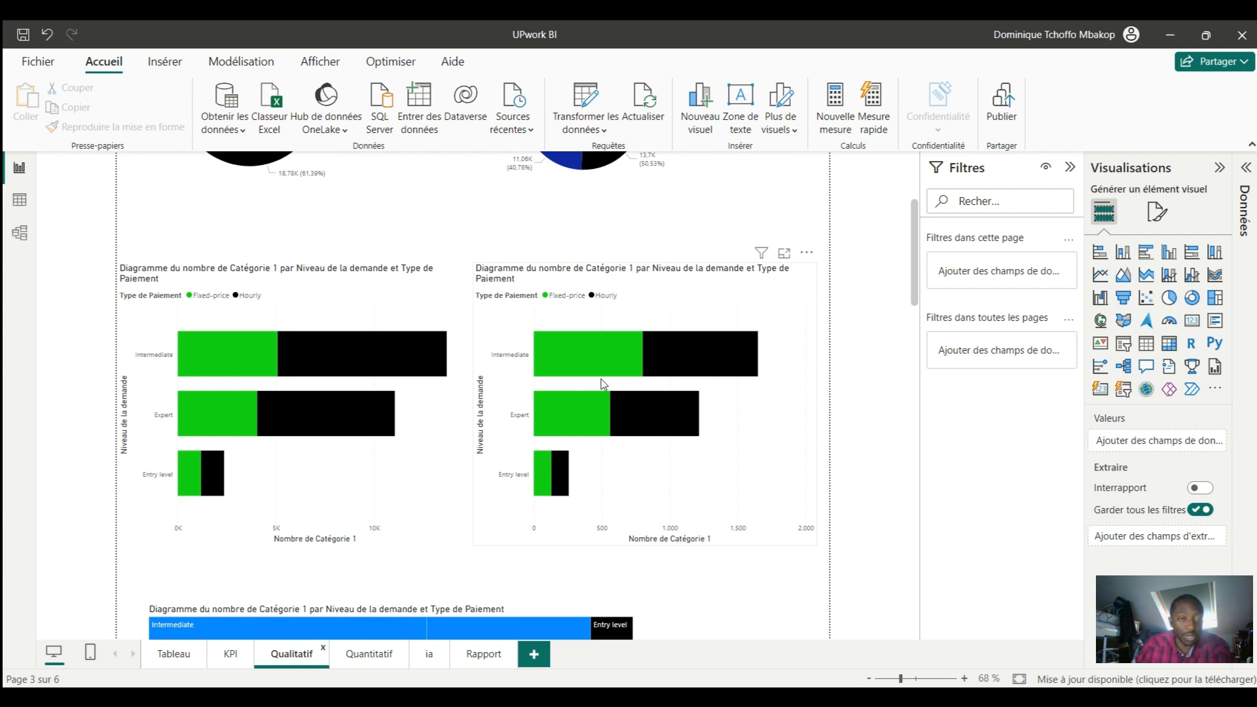
{"action": "scroll", "coordinate": [601, 380], "scroll_direction": "down", "scroll_amount": 5}
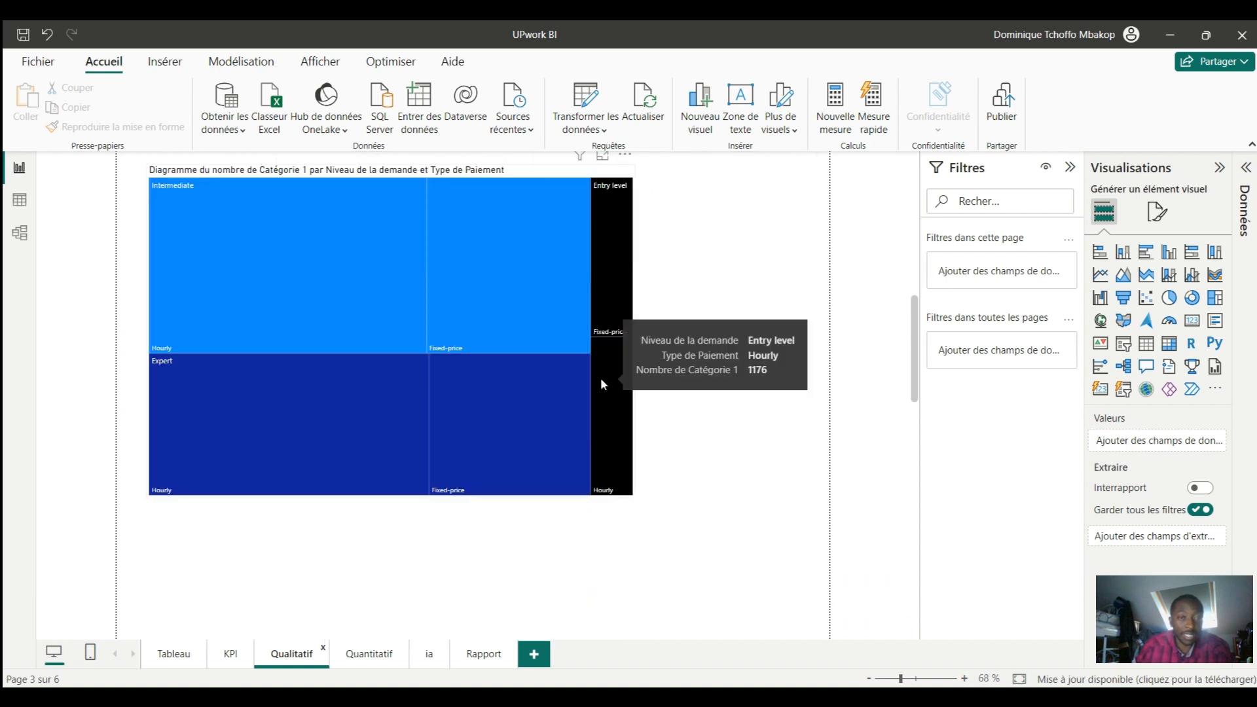
{"action": "mouse_move", "coordinate": [384, 406]}
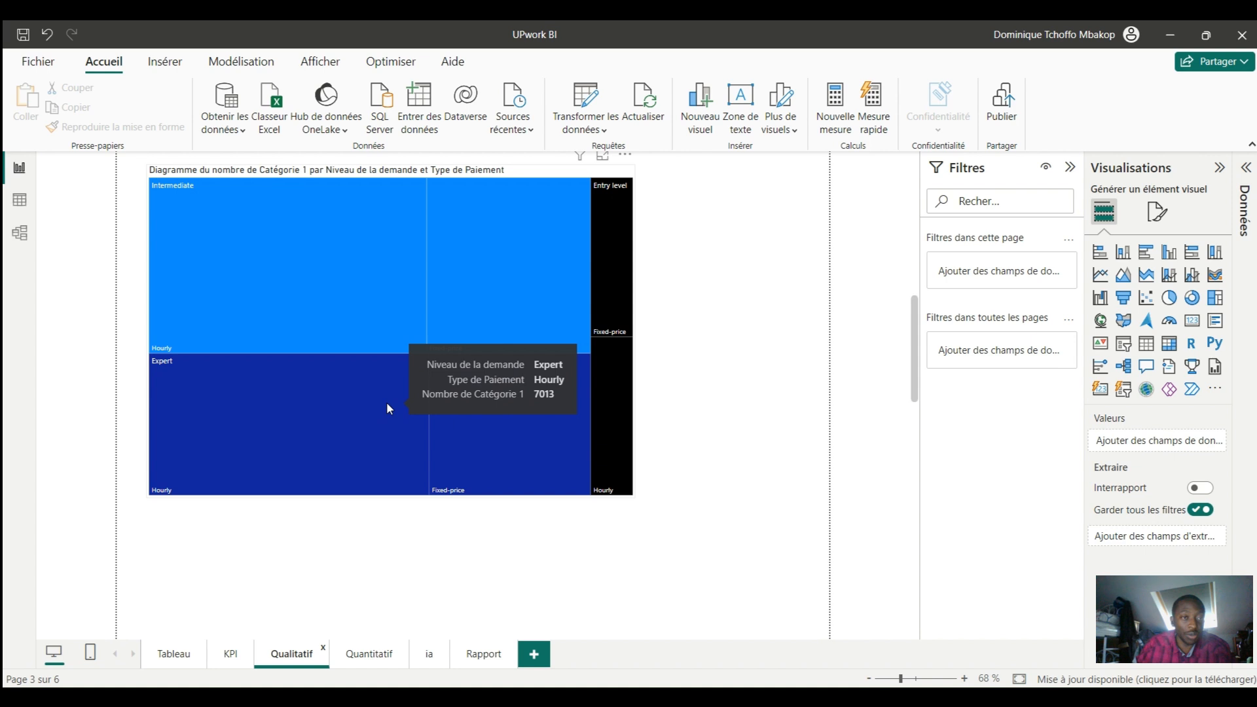